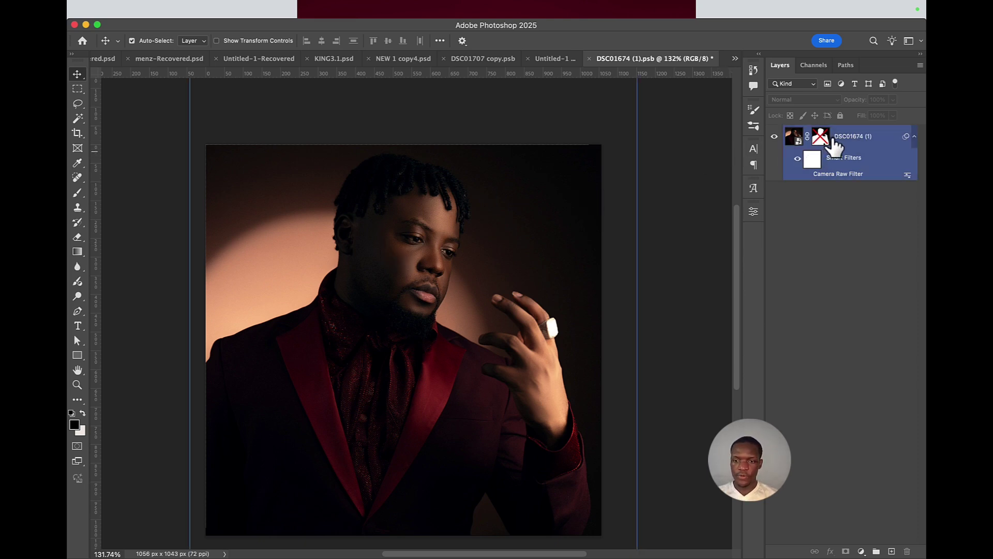
# Turn the Camera Raw smart filter on the DSC01674 (1) layer back on
pyautogui.click(843, 139)
pyautogui.press('super+semicolon')
pyautogui.press('super+semicolon')
pyautogui.press('super+semicolon')
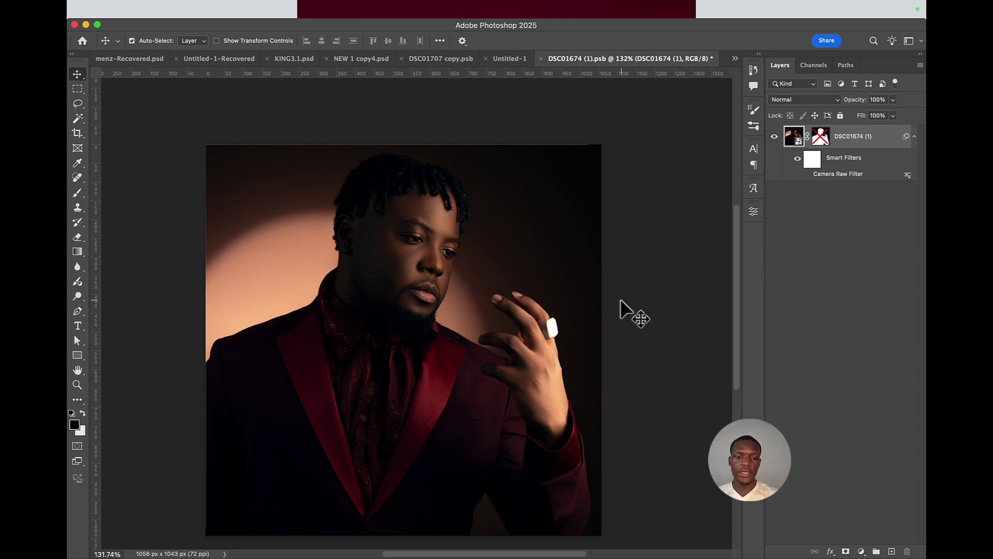
pyautogui.press('super+semicolon')
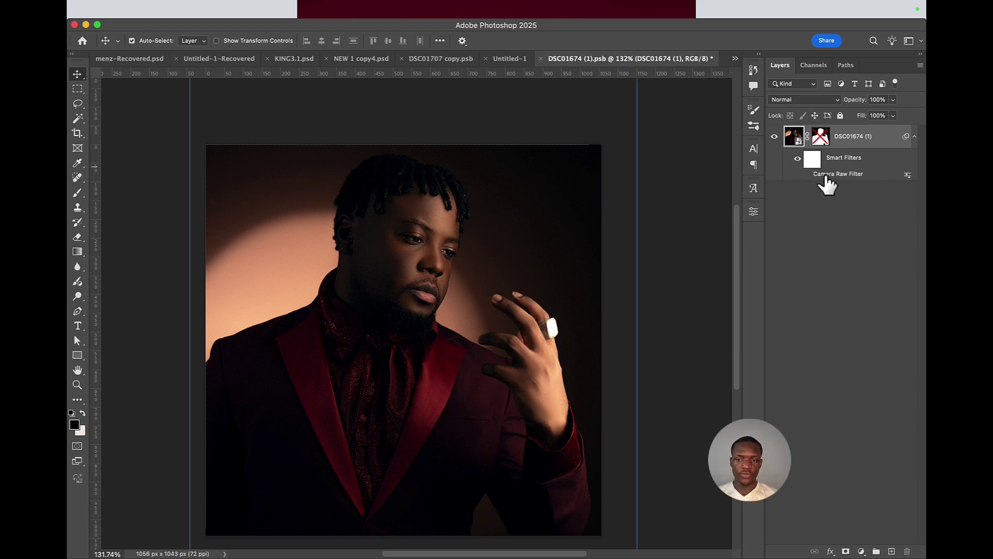
pyautogui.click(807, 175)
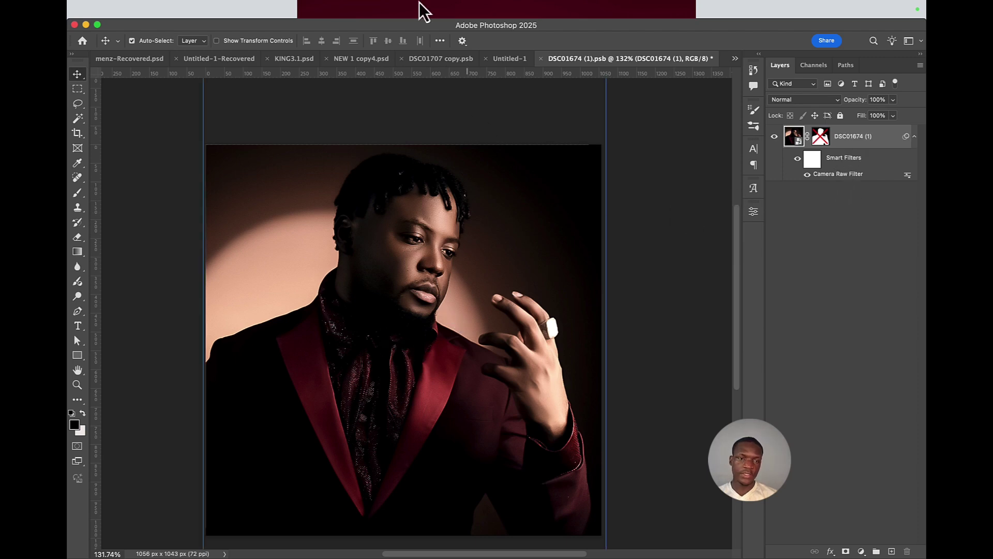
pyautogui.moveTo(337, 4)
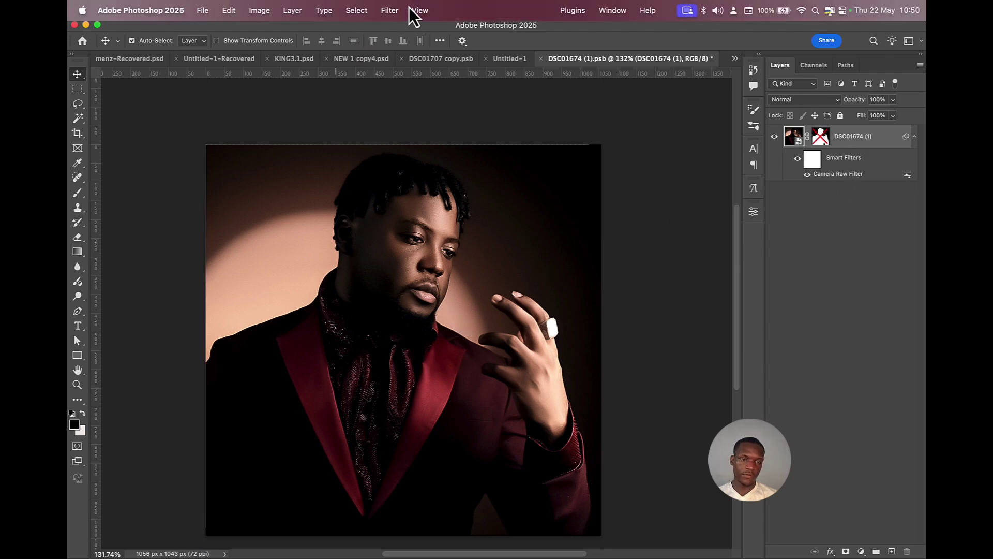
pyautogui.click(392, 10)
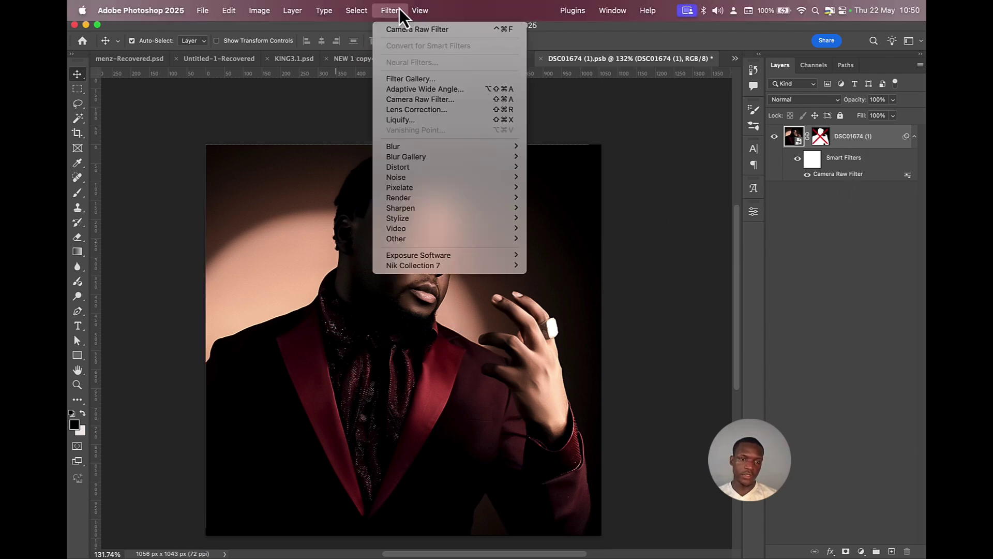
pyautogui.click(404, 101)
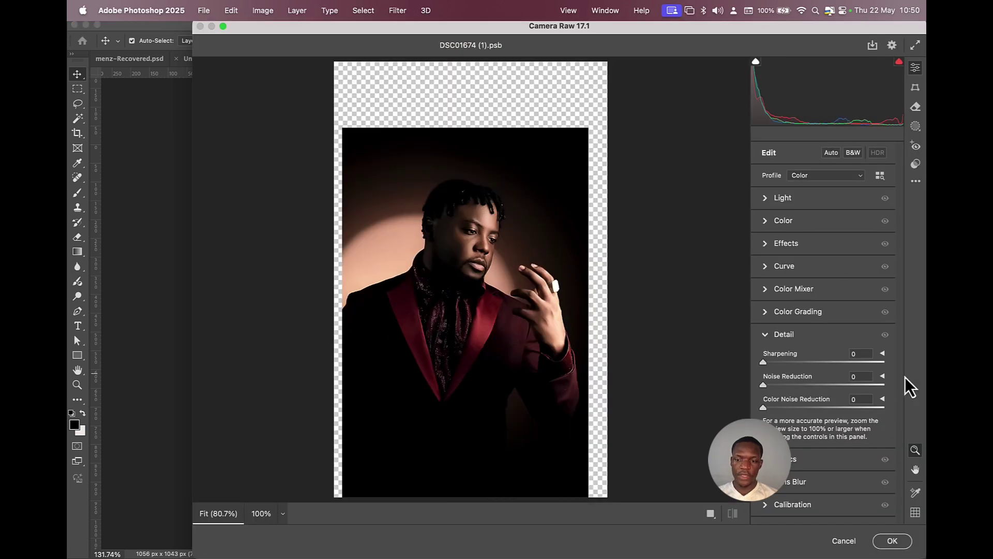
pyautogui.click(840, 541)
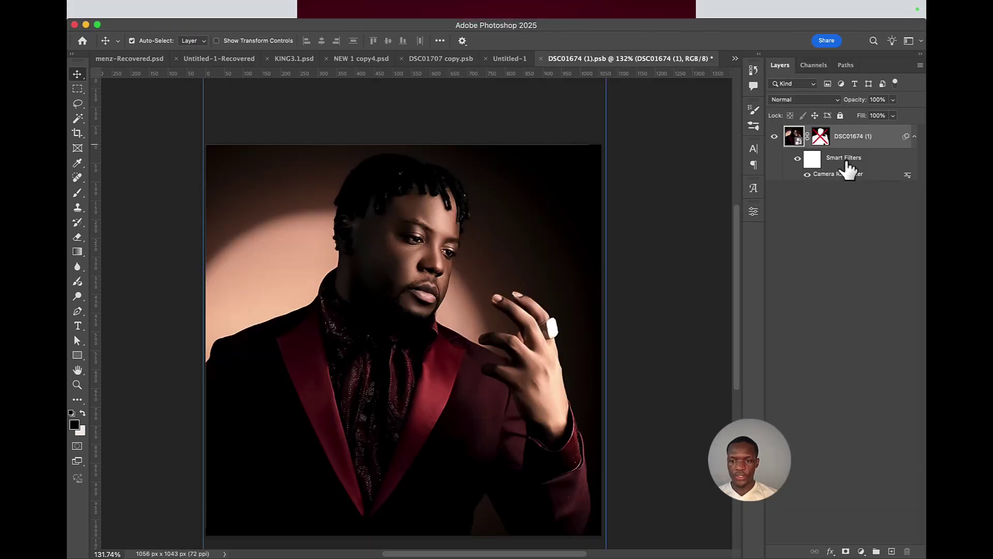
# Reopen the existing Camera Raw smart filter and review its Detail, Light and Effects settings on the portrait
pyautogui.doubleClick(843, 174)
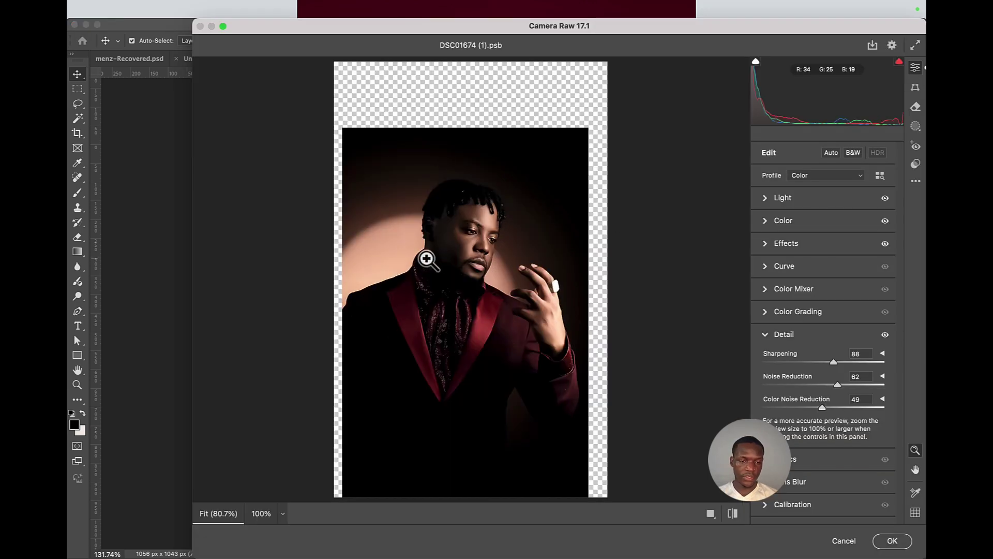
pyautogui.moveTo(455, 241); pyautogui.dragTo(484, 225)
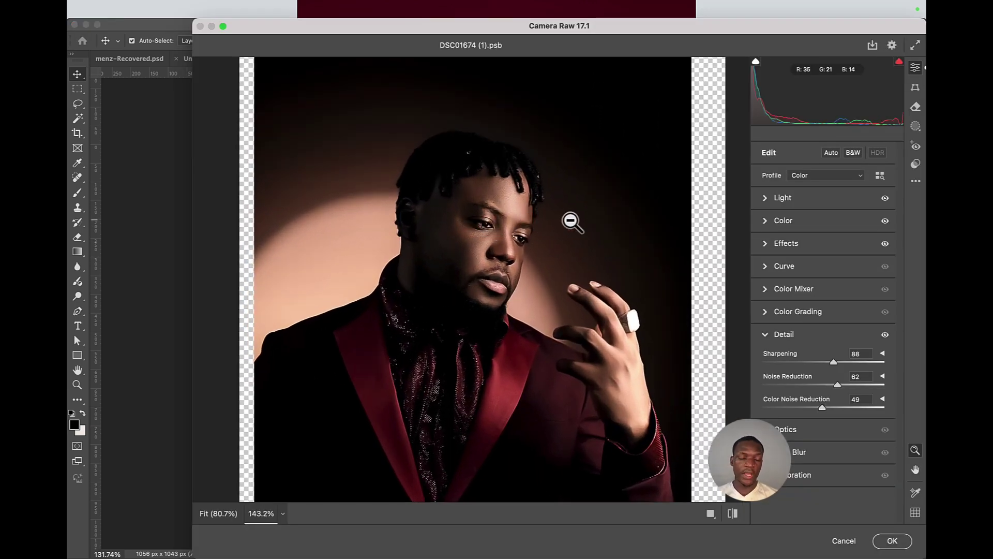
pyautogui.moveTo(510, 217); pyautogui.dragTo(521, 216)
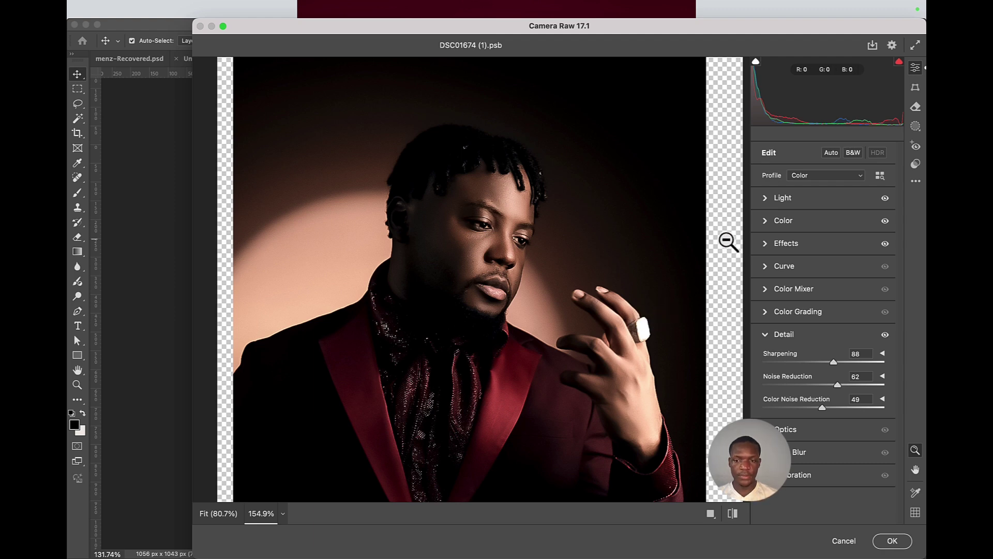
pyautogui.click(800, 201)
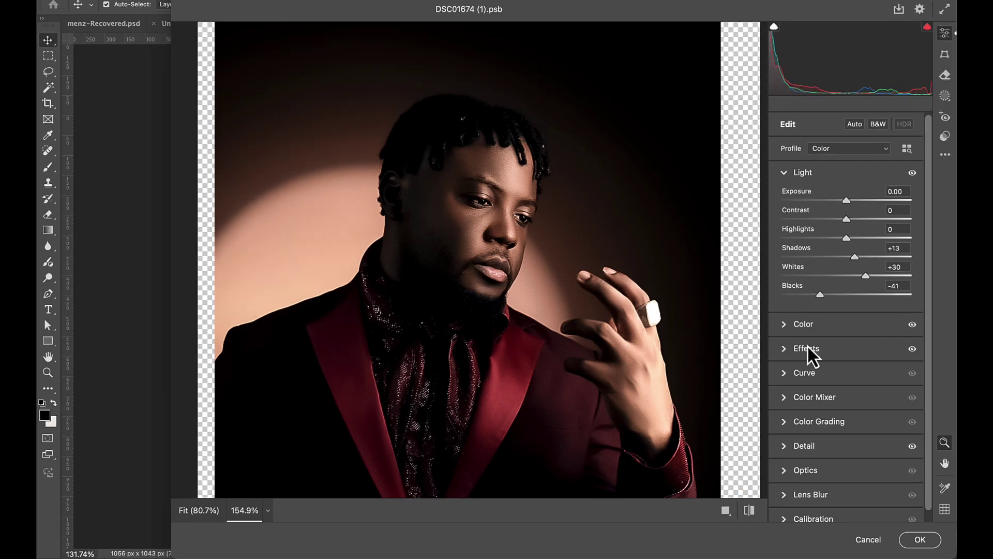
pyautogui.click(807, 348)
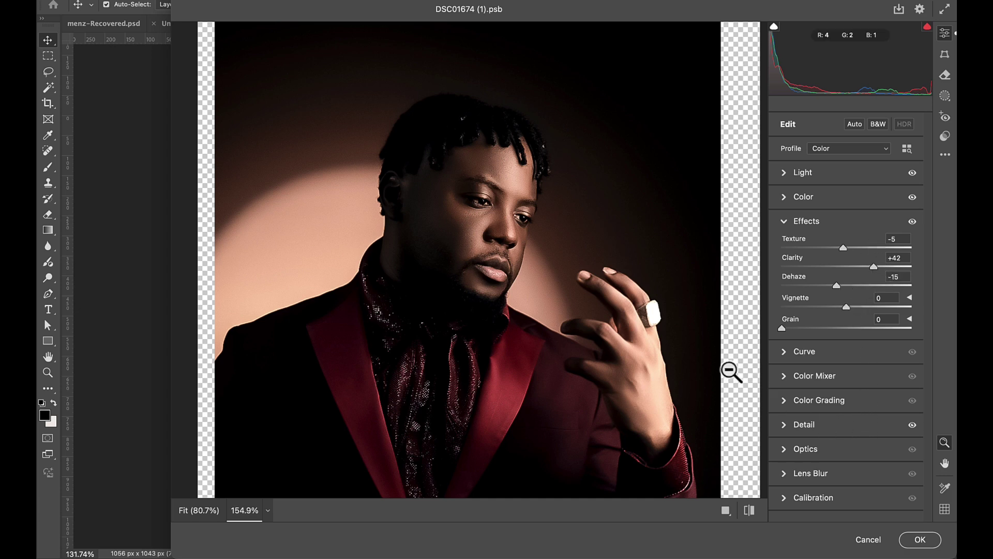
pyautogui.click(914, 540)
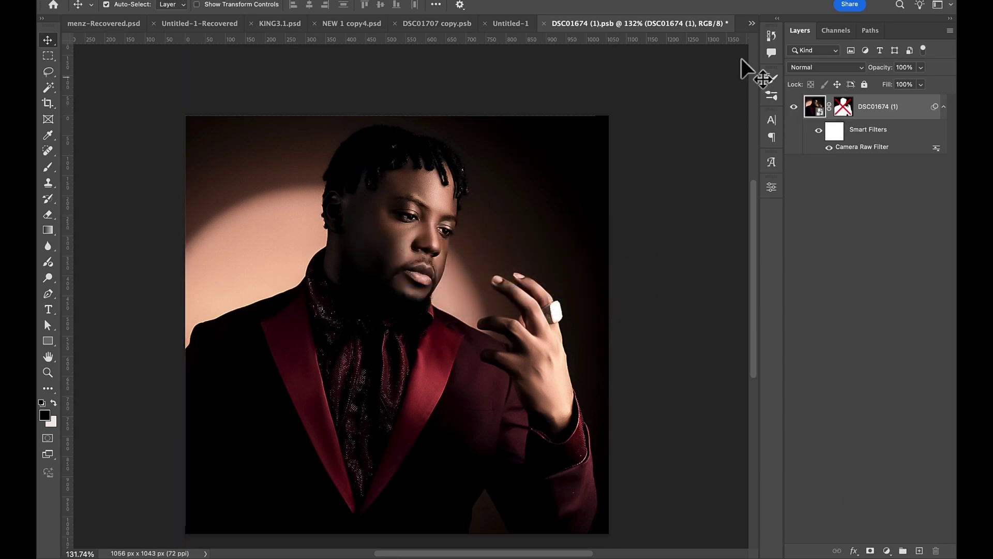
# Compare the Untitled-1 document with the contents of its DSC01674 (1) smart object, ending in Untitled-1
pyautogui.click(516, 26)
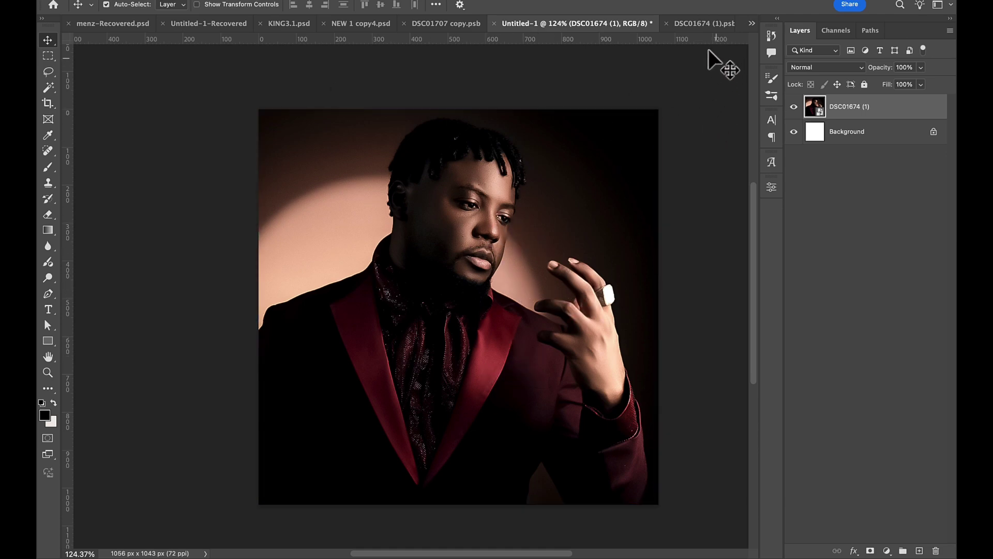
pyautogui.click(702, 25)
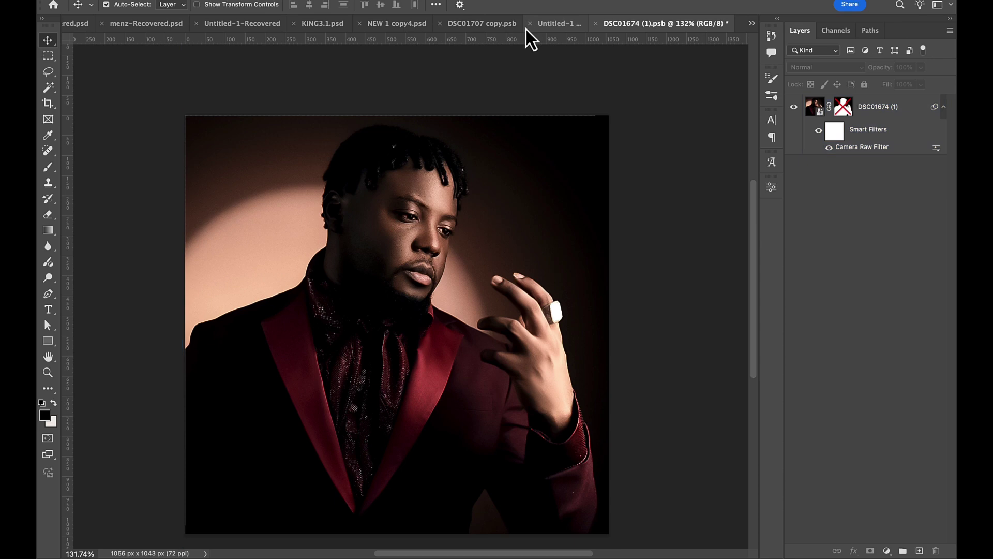
pyautogui.click(553, 25)
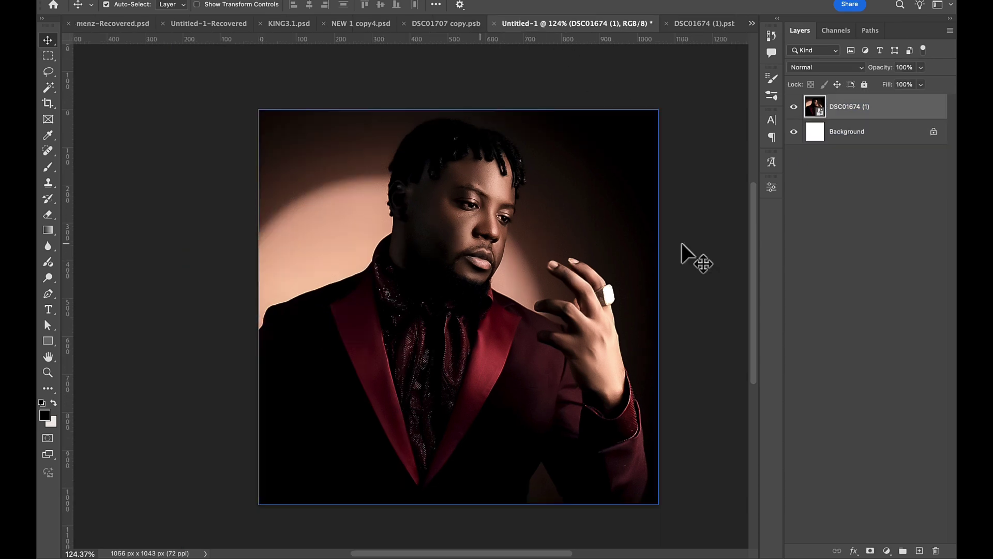
pyautogui.doubleClick(816, 108)
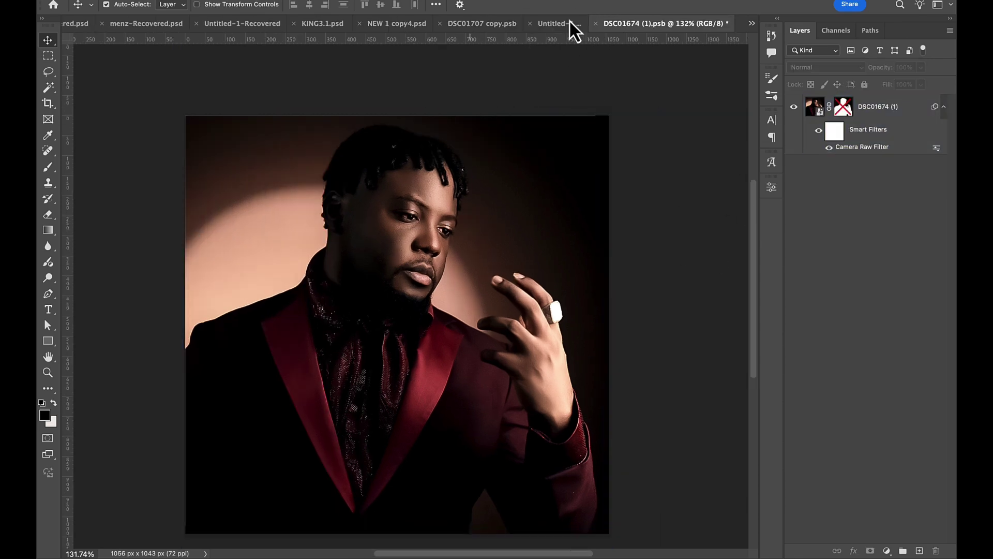
pyautogui.click(560, 24)
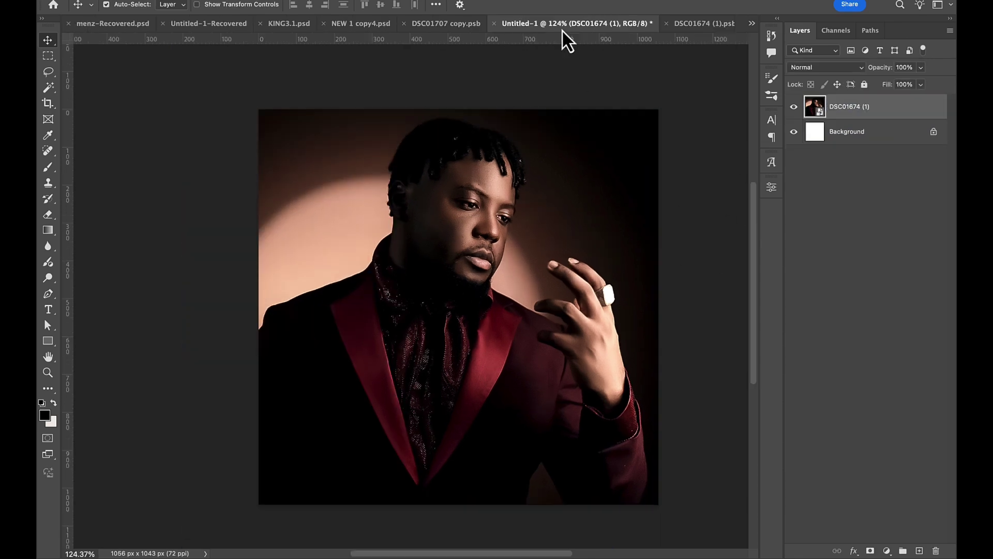
# Duplicate the DSC01674 (1) layer in Untitled-1 and rename the copy "Before"
pyautogui.hotkey('ctrl', 'j')
pyautogui.doubleClick(854, 107)
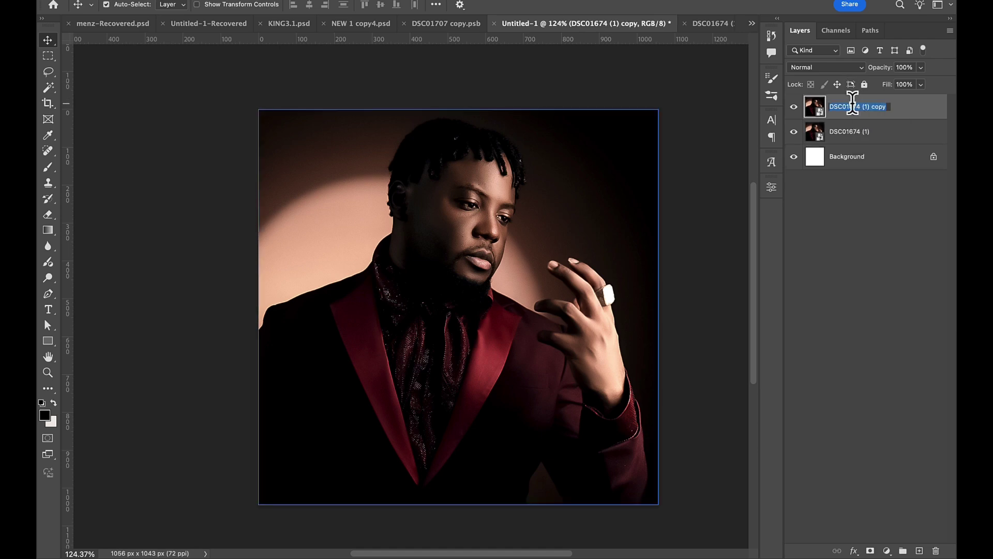
pyautogui.write('Before')
pyautogui.press('Return')
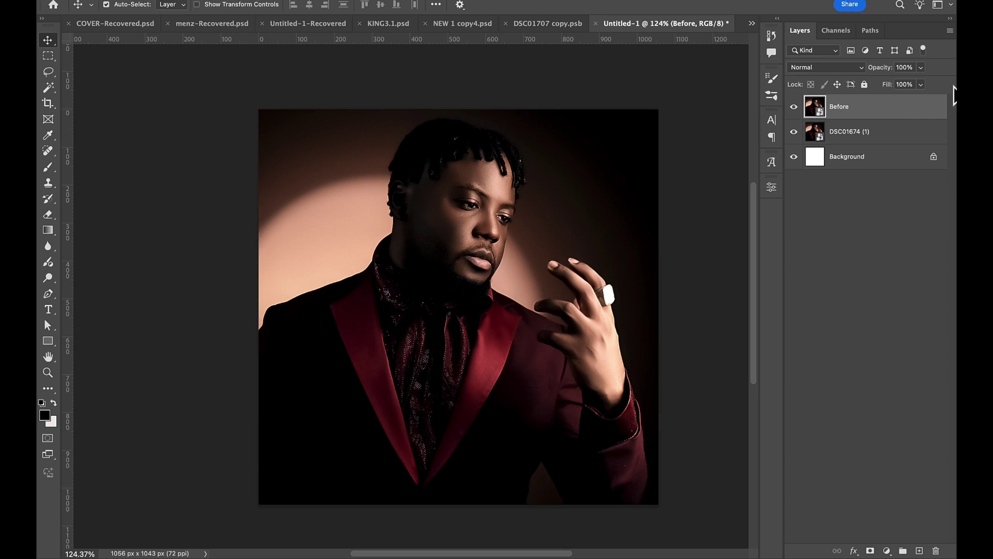
# Duplicate the Before layer and rename the copy "HDR"
pyautogui.hotkey('ctrl', 'j')
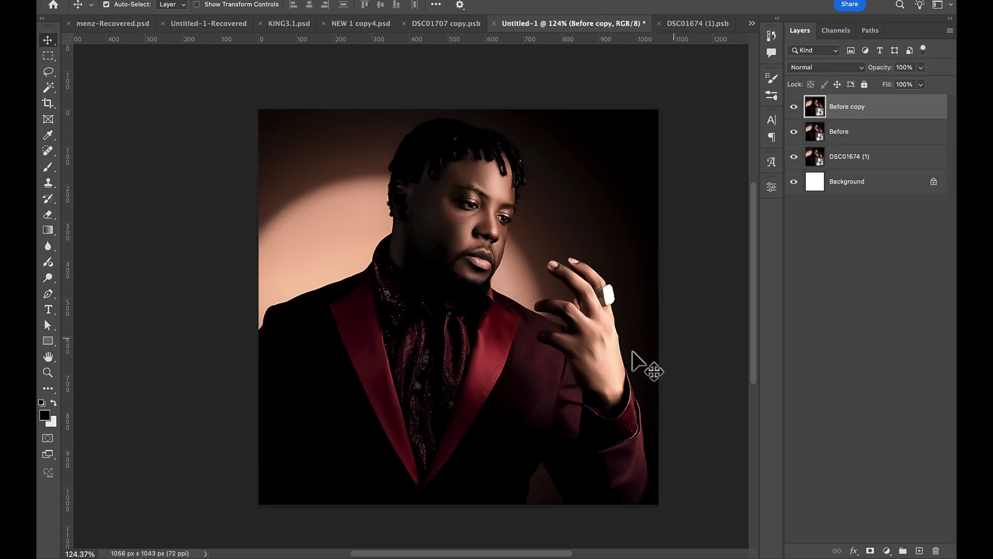
pyautogui.doubleClick(853, 107)
pyautogui.write('HDR')
pyautogui.press('Return')
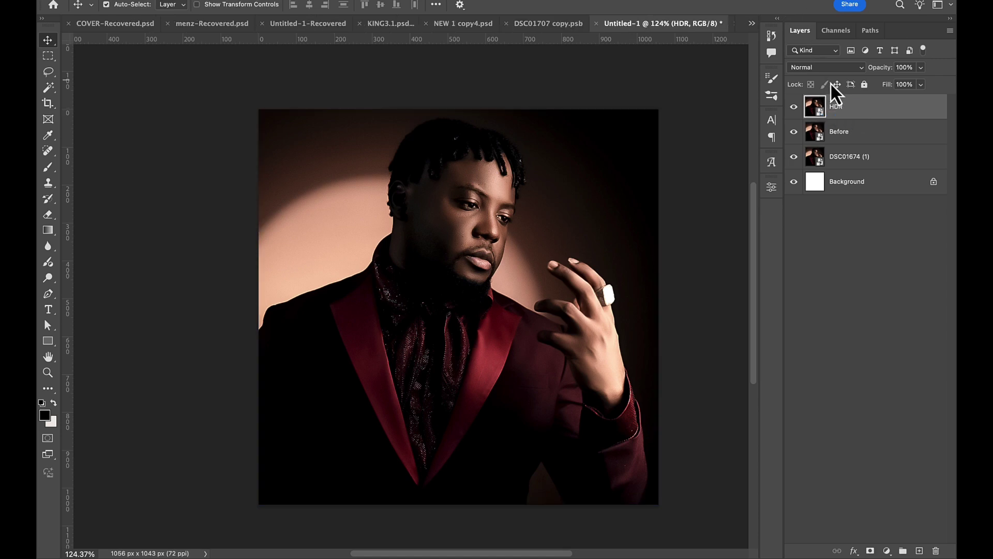
# Set the HDR layer's blend mode to Vivid Light and clip an Invert adjustment layer to it
pyautogui.click(822, 70)
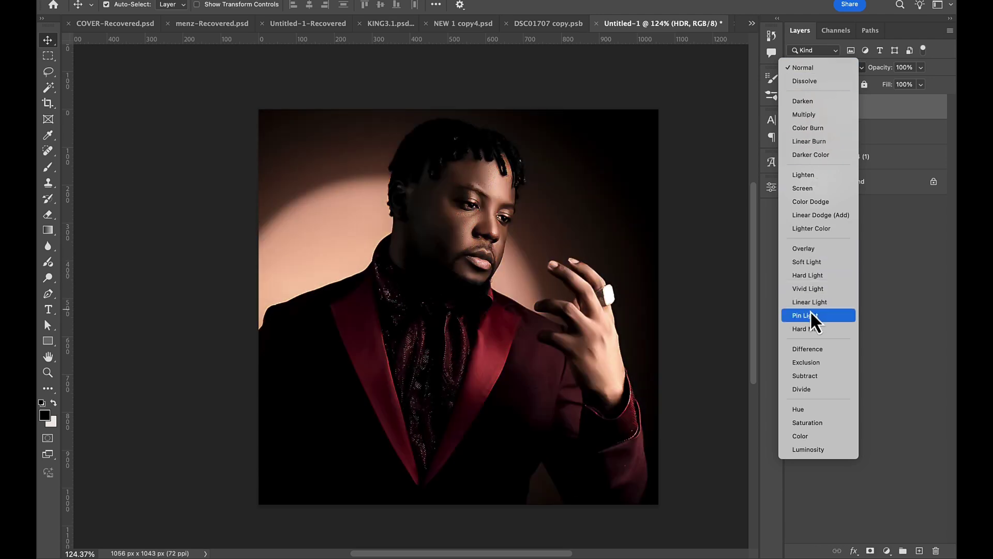
pyautogui.click(815, 290)
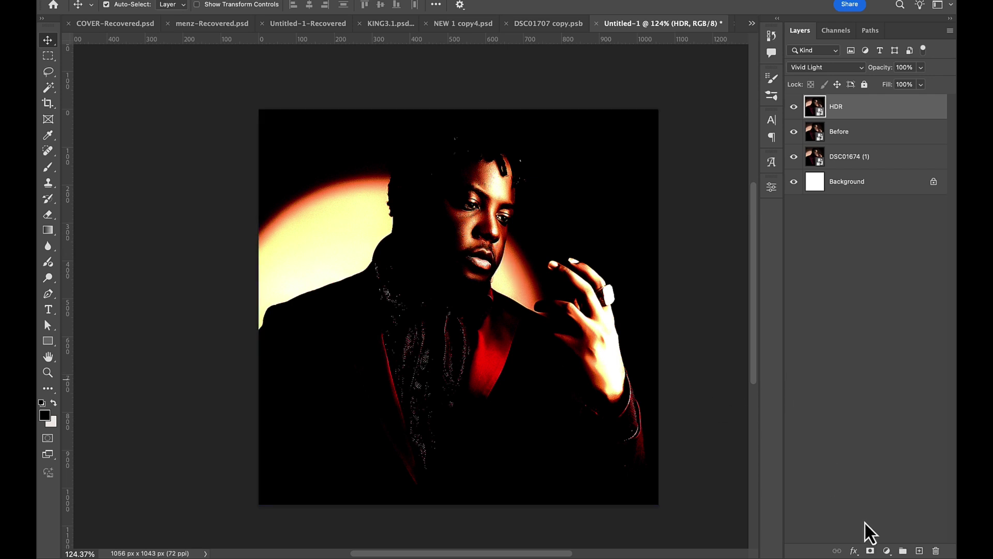
pyautogui.click(886, 551)
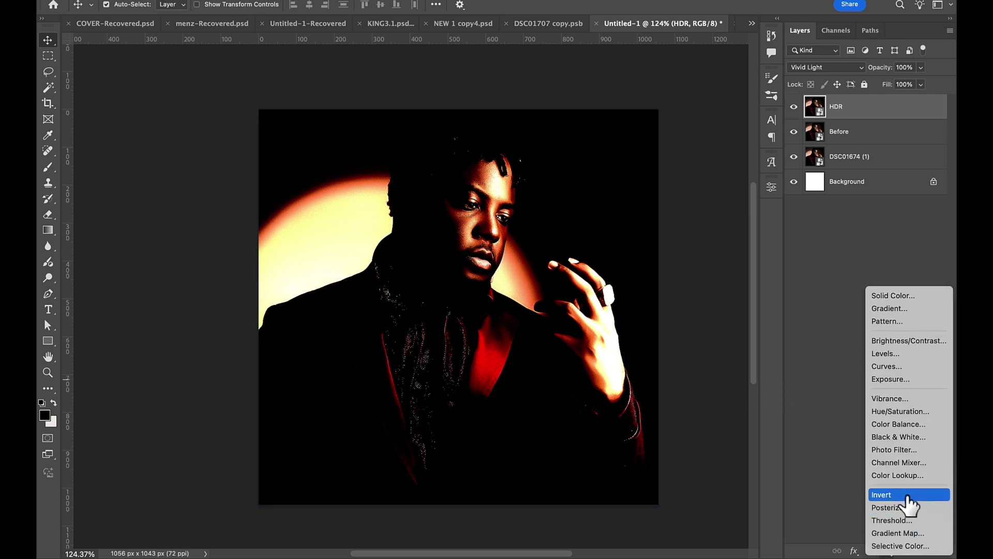
pyautogui.click(906, 496)
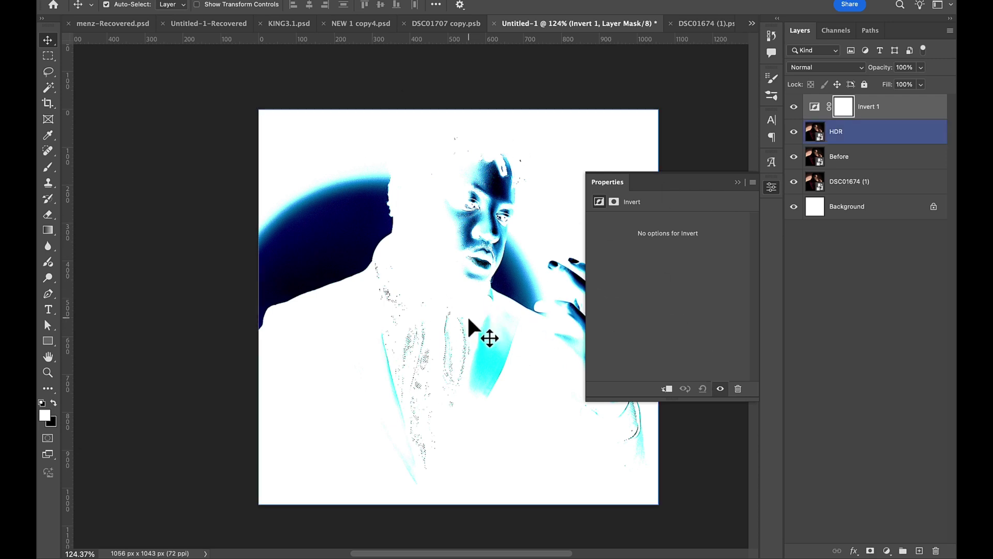
pyautogui.click(666, 389)
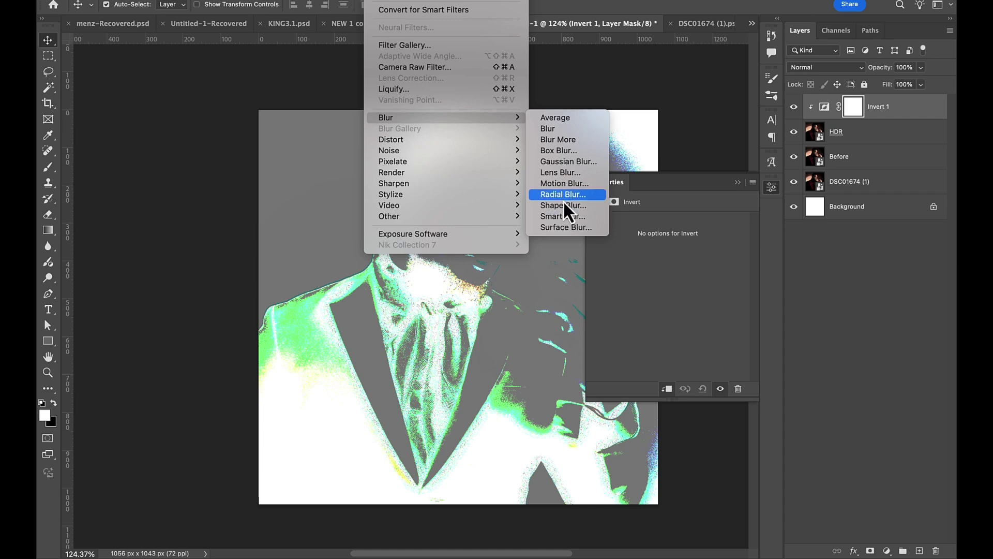
pyautogui.click(562, 228)
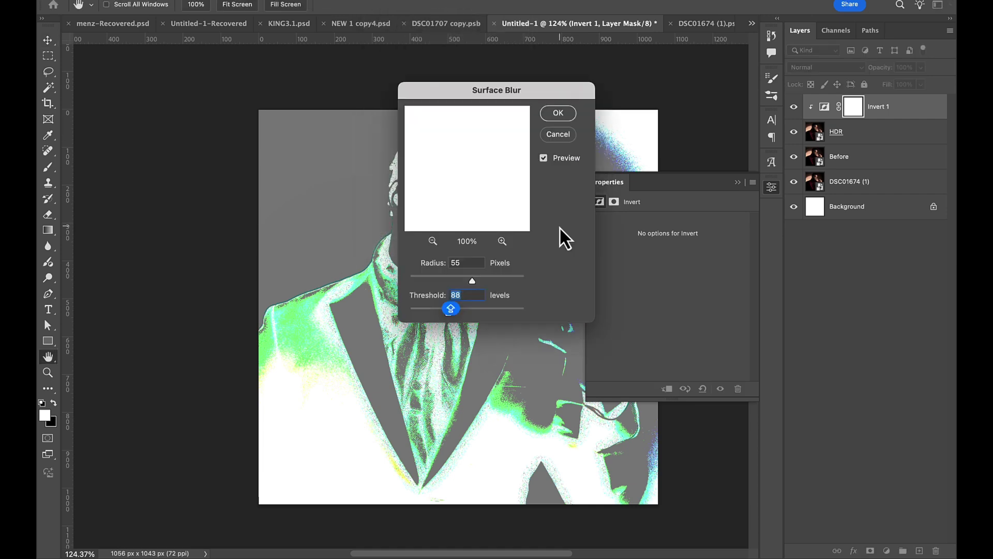
pyautogui.moveTo(525, 90); pyautogui.dragTo(785, 83)
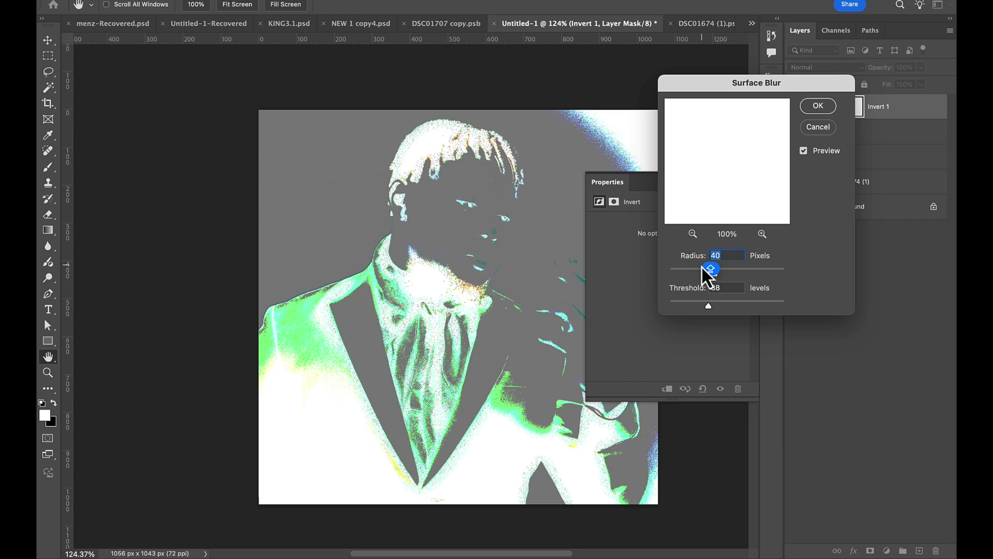
pyautogui.moveTo(709, 306); pyautogui.dragTo(758, 307)
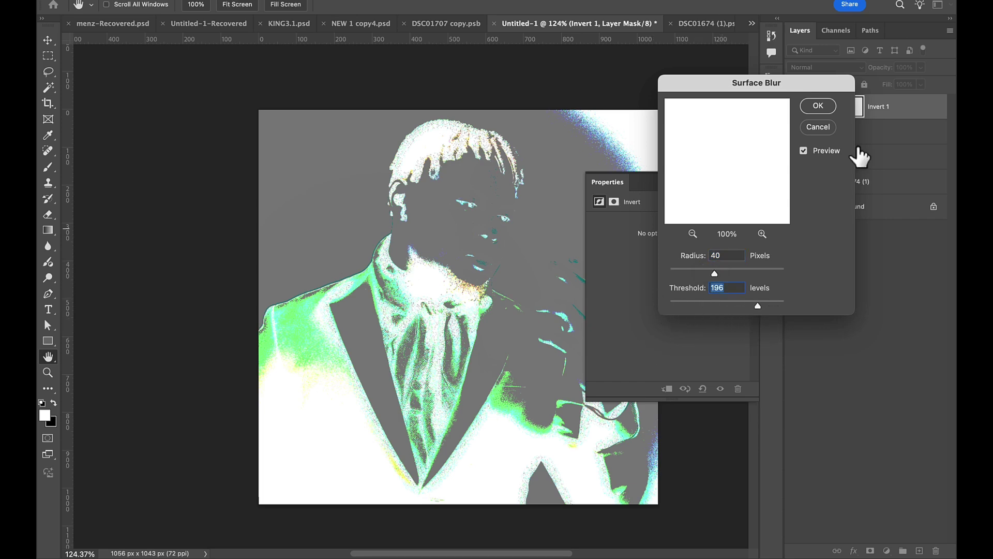
pyautogui.click(818, 127)
# Try a Surface Blur with a 29-pixel radius and a threshold of 80 levels on the HDR layer instead of the Invert mask
pyautogui.click(848, 135)
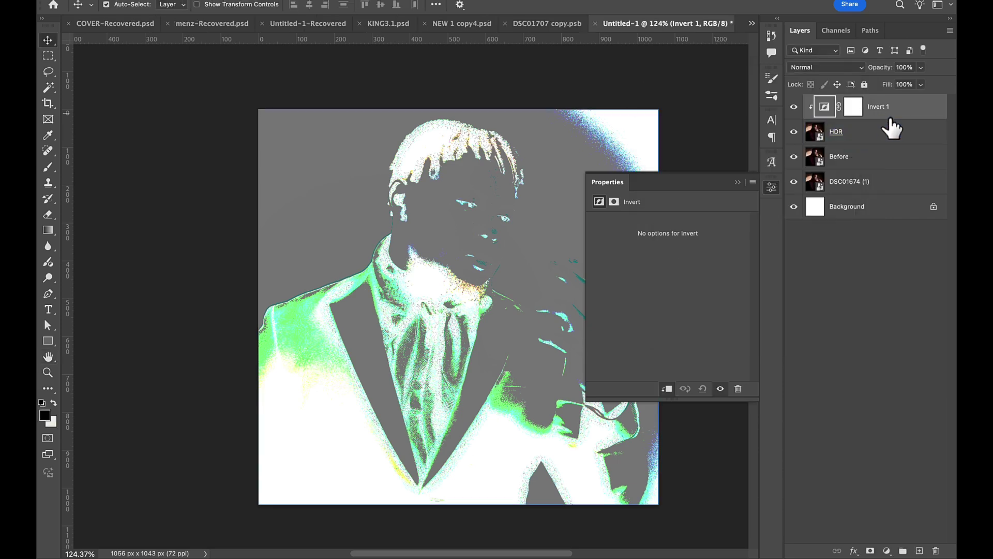
pyautogui.click(836, 155)
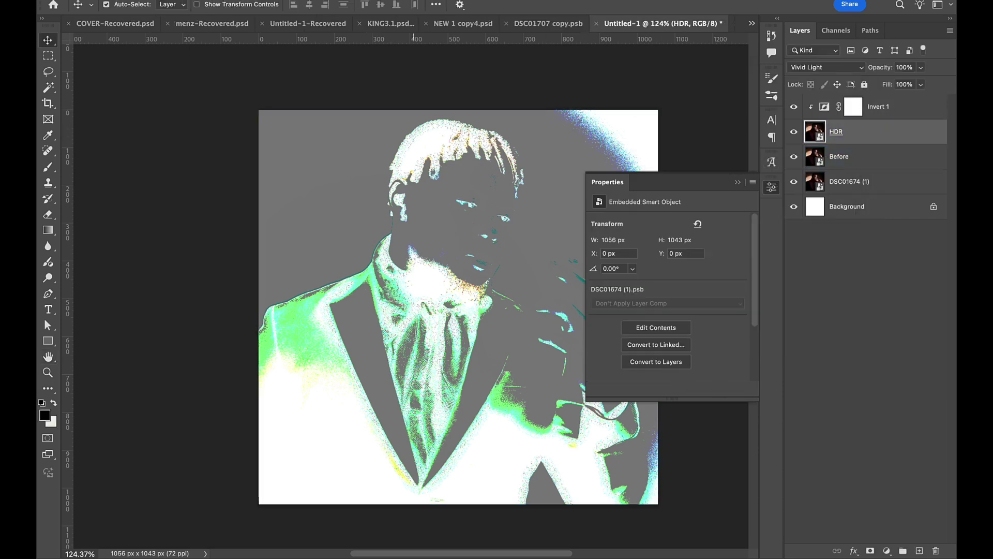
pyautogui.click(393, 0)
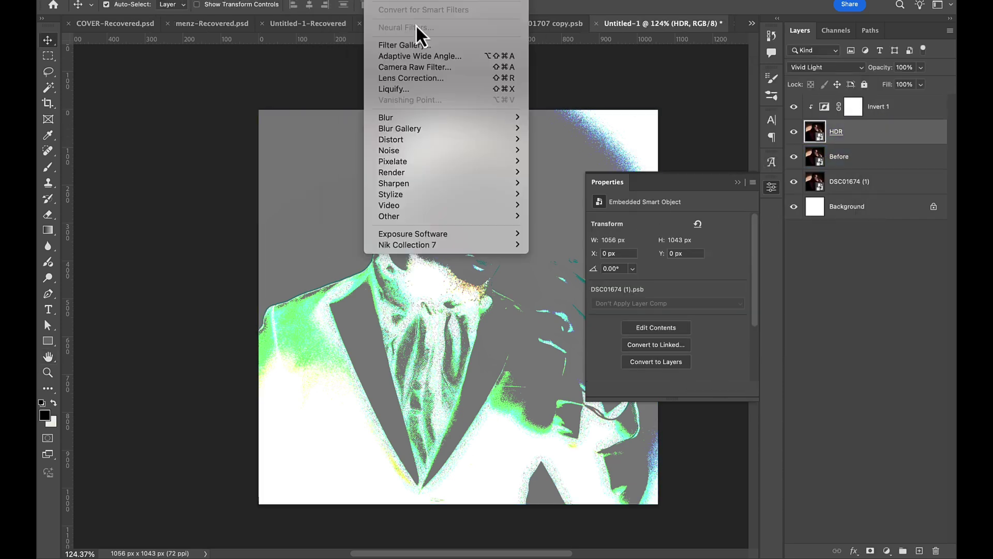
pyautogui.moveTo(413, 115)
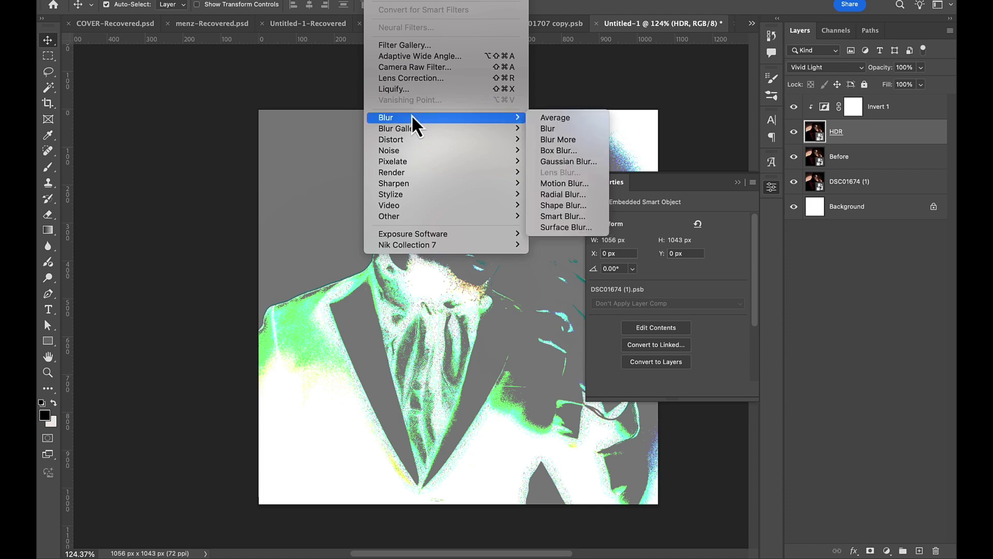
pyautogui.click(574, 225)
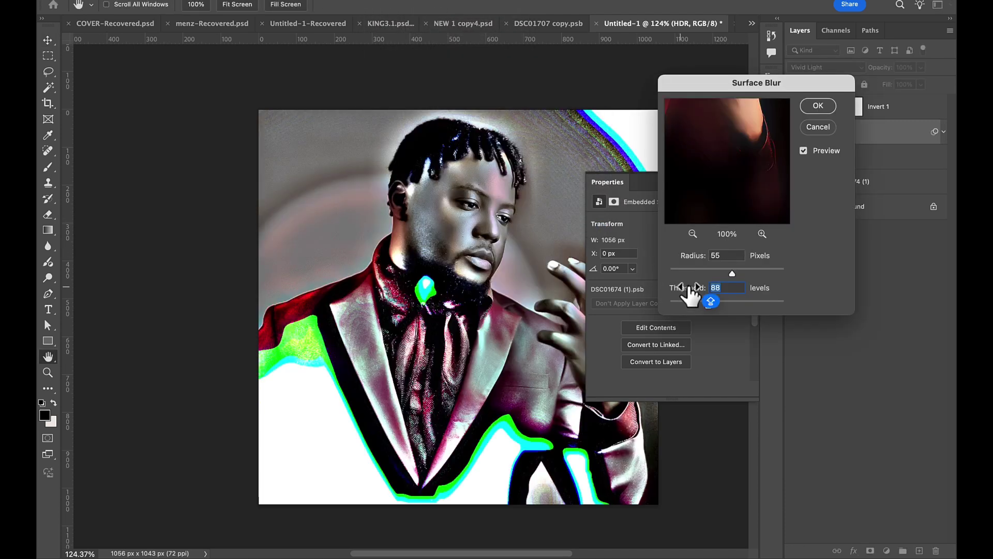
pyautogui.click(706, 274)
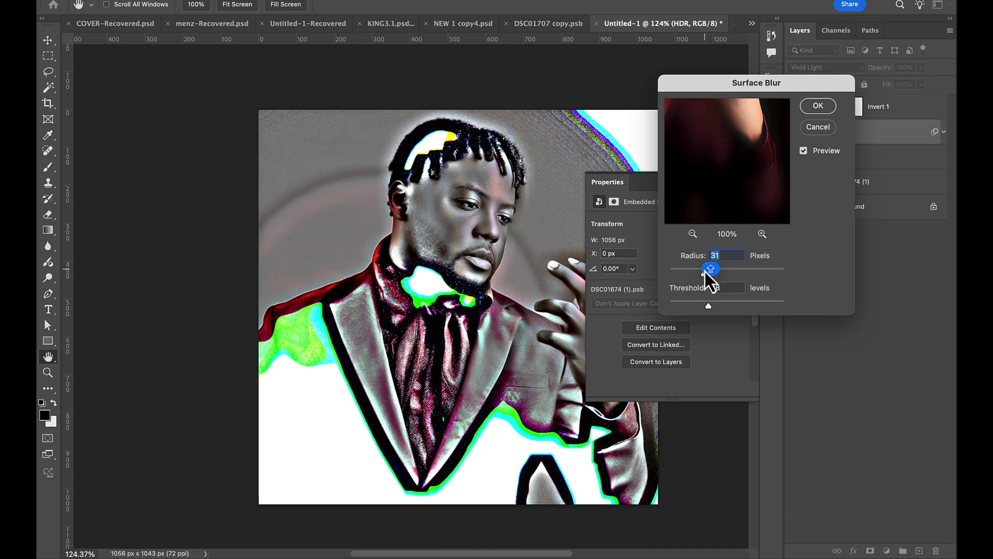
pyautogui.moveTo(709, 273); pyautogui.dragTo(709, 278)
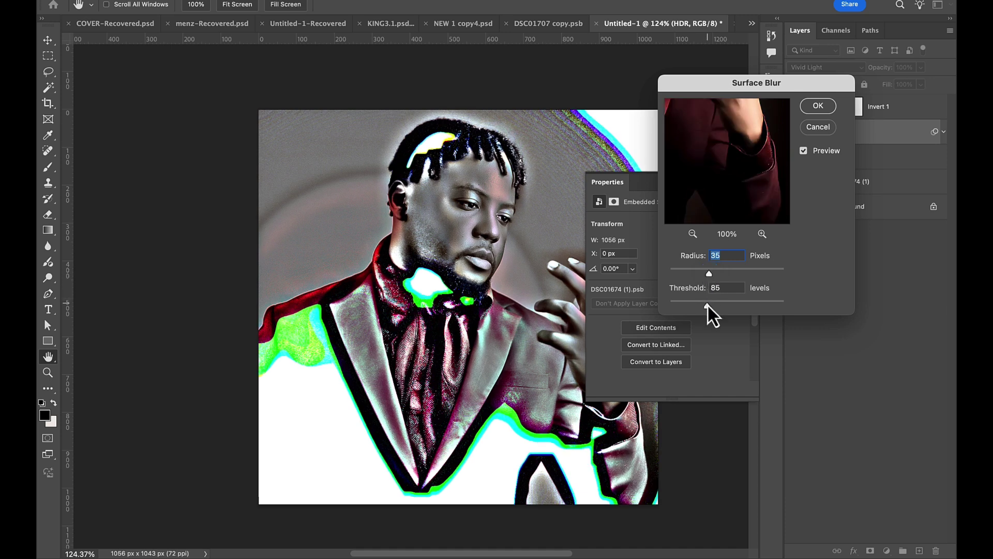
pyautogui.moveTo(707, 305)
pyautogui.mouseDown()
pyautogui.moveTo(726, 307)
pyautogui.moveTo(707, 306)
pyautogui.moveTo(716, 298)
pyautogui.moveTo(693, 275)
pyautogui.moveTo(718, 305)
pyautogui.moveTo(704, 300)
pyautogui.mouseUp()
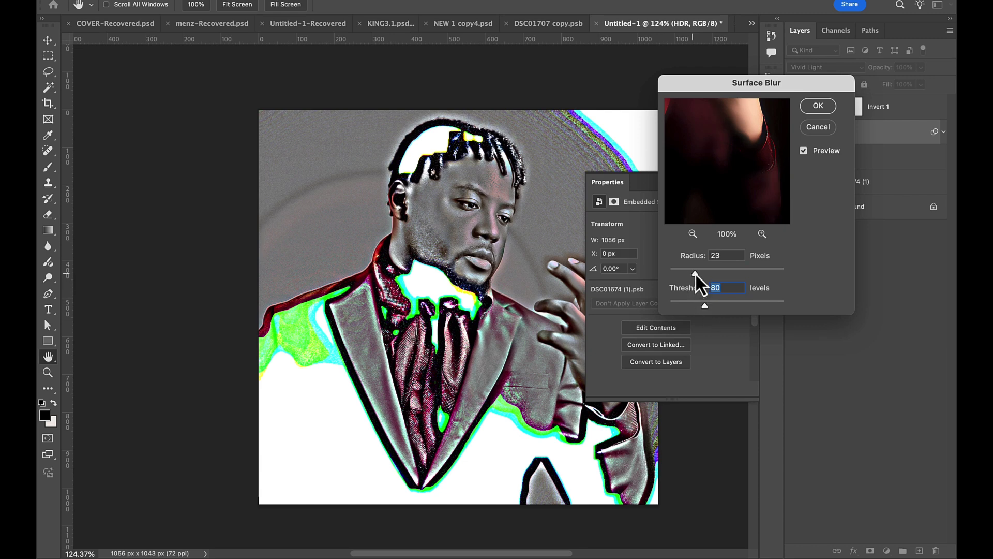
pyautogui.hotkey('shift', 'Tab')
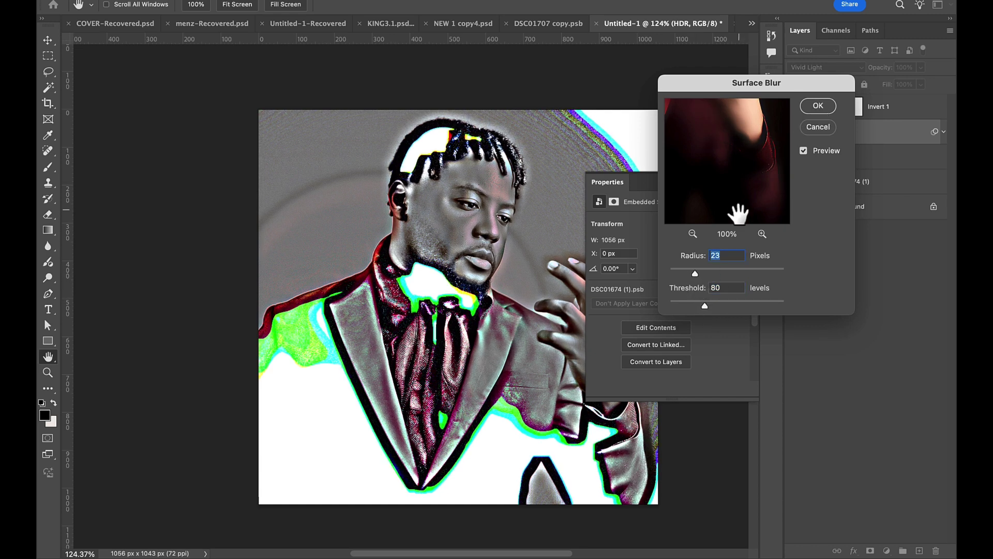
pyautogui.moveTo(698, 276); pyautogui.dragTo(705, 276)
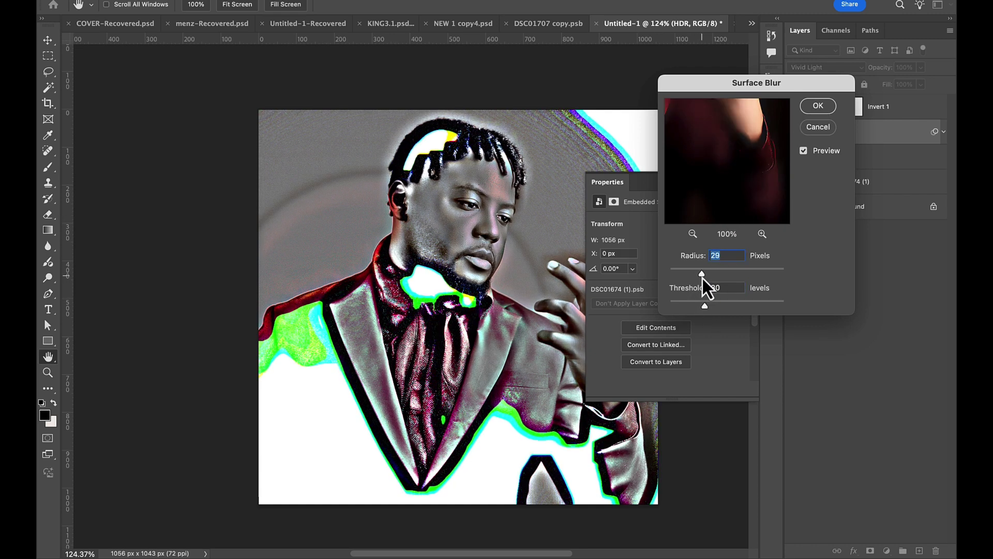
pyautogui.click(819, 106)
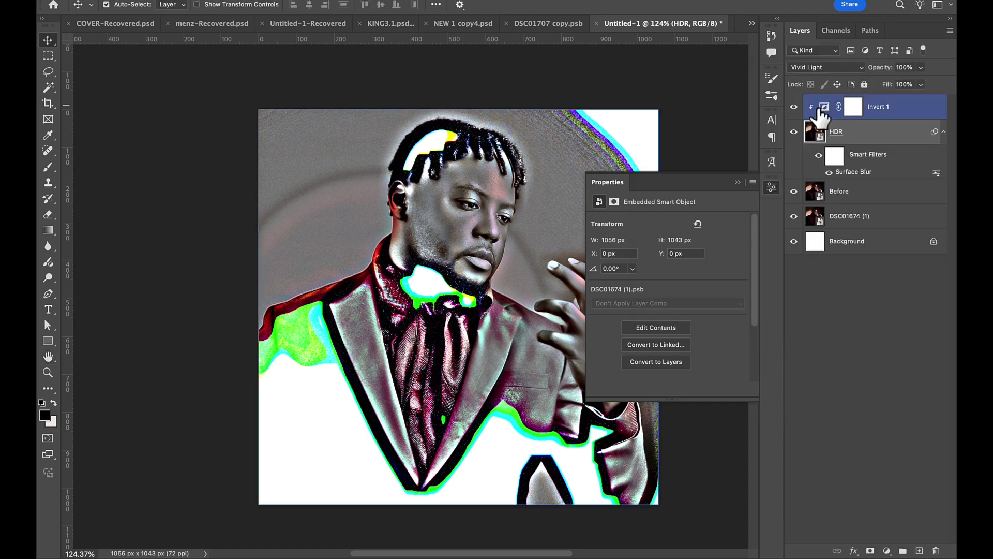
# Undo the Surface Blur on the HDR layer and reselect that layer
pyautogui.hotkey('ctrl', 'z')
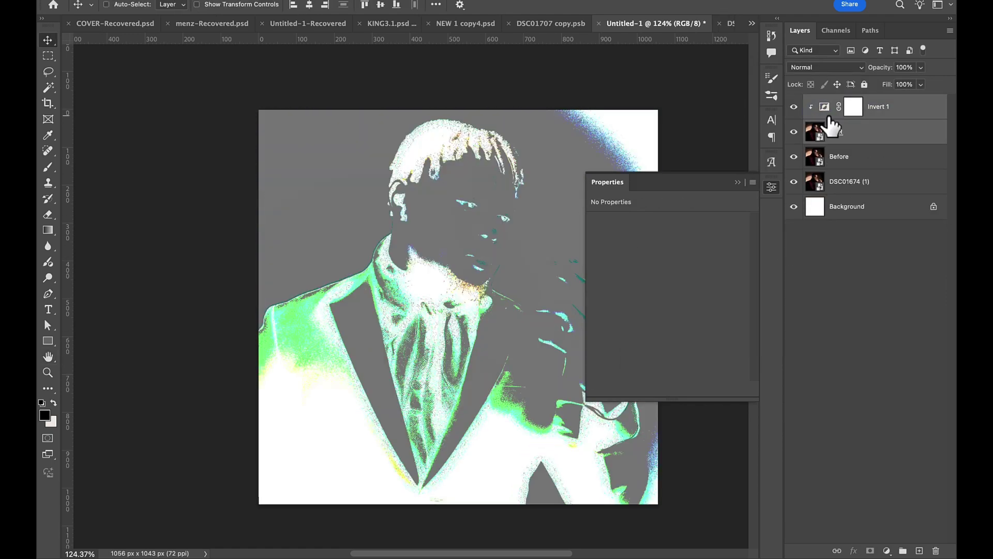
pyautogui.click(913, 138)
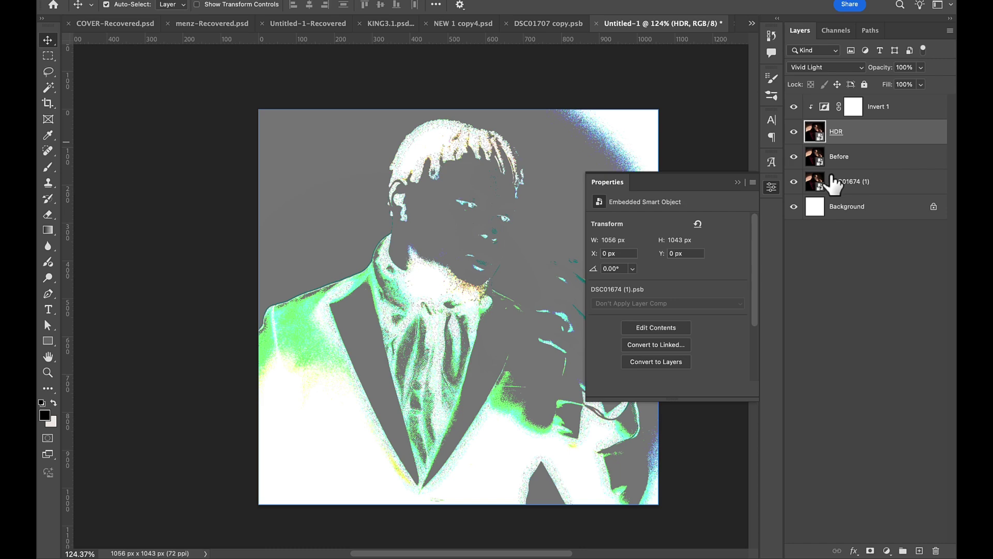
pyautogui.doubleClick(880, 140)
pyautogui.press('Escape')
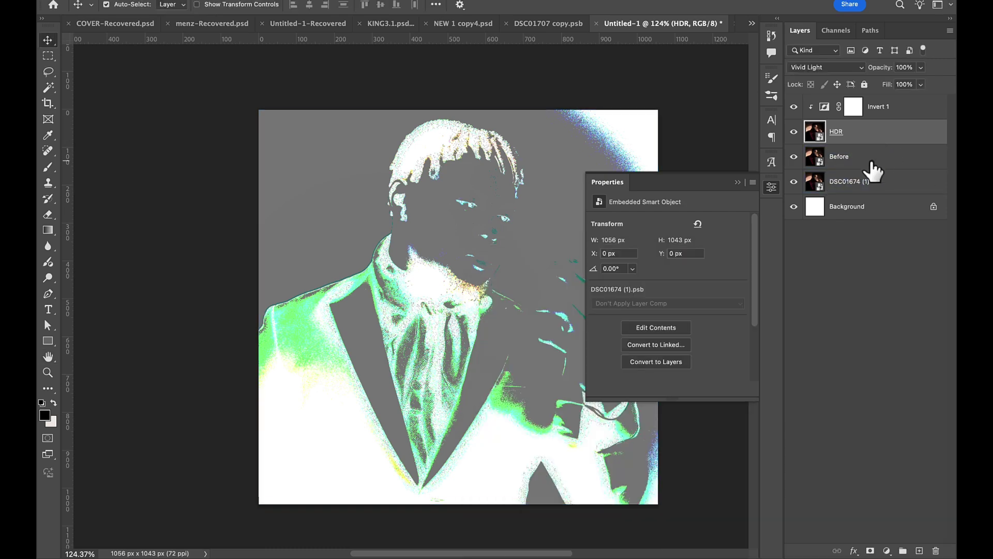
# Duplicate the Before layer and keep the copy directly below the HDR layer
pyautogui.click(869, 165)
pyautogui.hotkey('ctrl', 'j')
pyautogui.moveTo(859, 156); pyautogui.dragTo(865, 104)
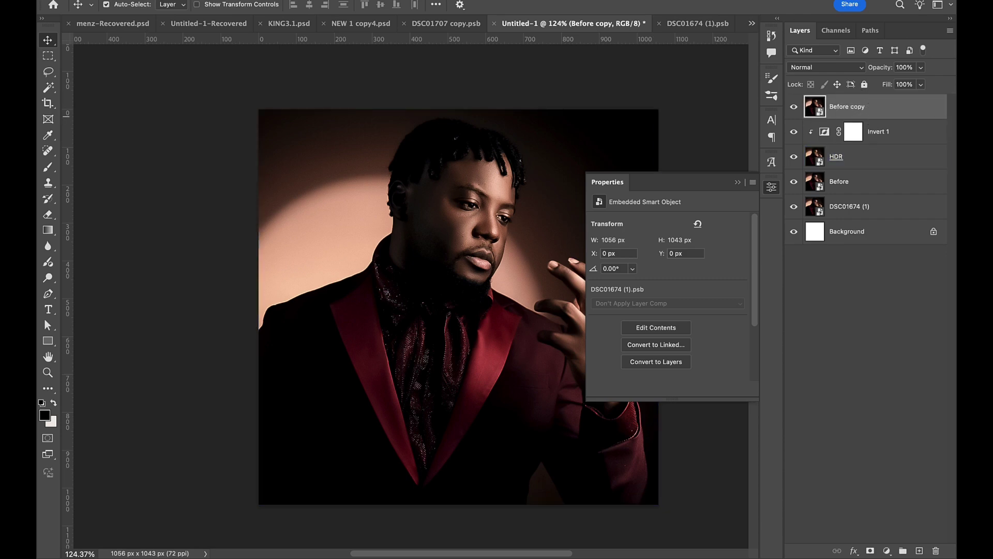
pyautogui.hotkey('ctrl', 'z')
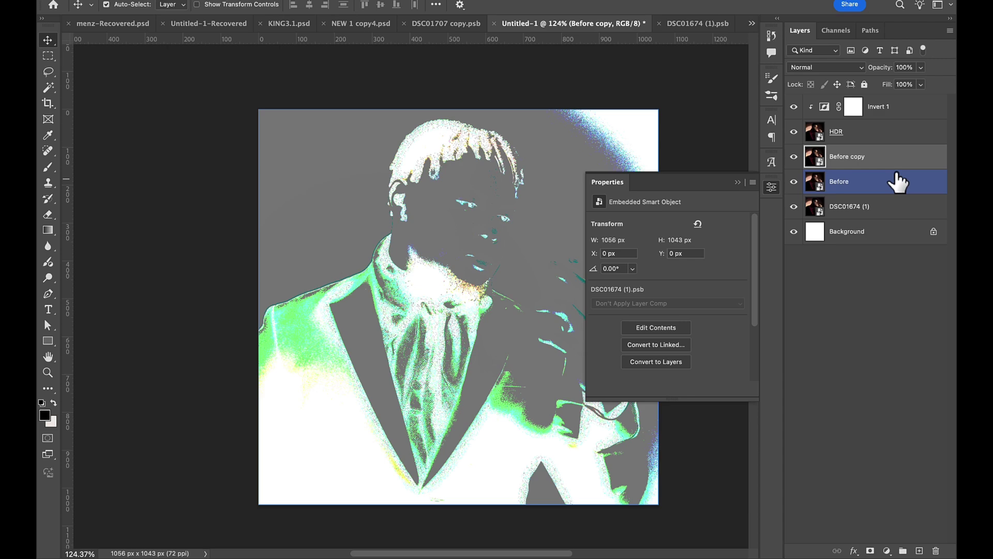
pyautogui.moveTo(898, 182); pyautogui.dragTo(899, 182)
# Apply the Filter Gallery's Diffuse Glow to the Before copy with Graininess 0, Glow Amount 4 and Clear Amount 19
pyautogui.click(292, 0)
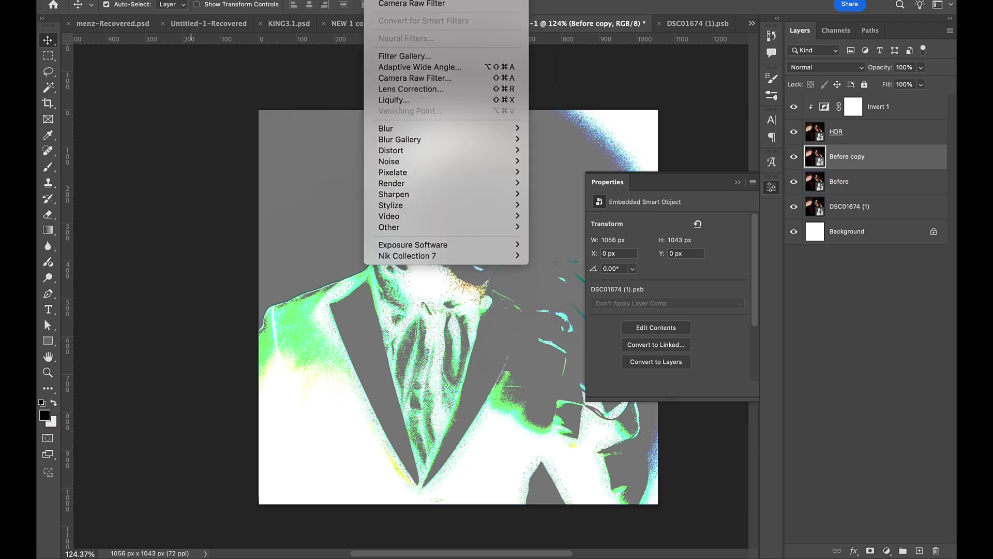
pyautogui.click(401, 56)
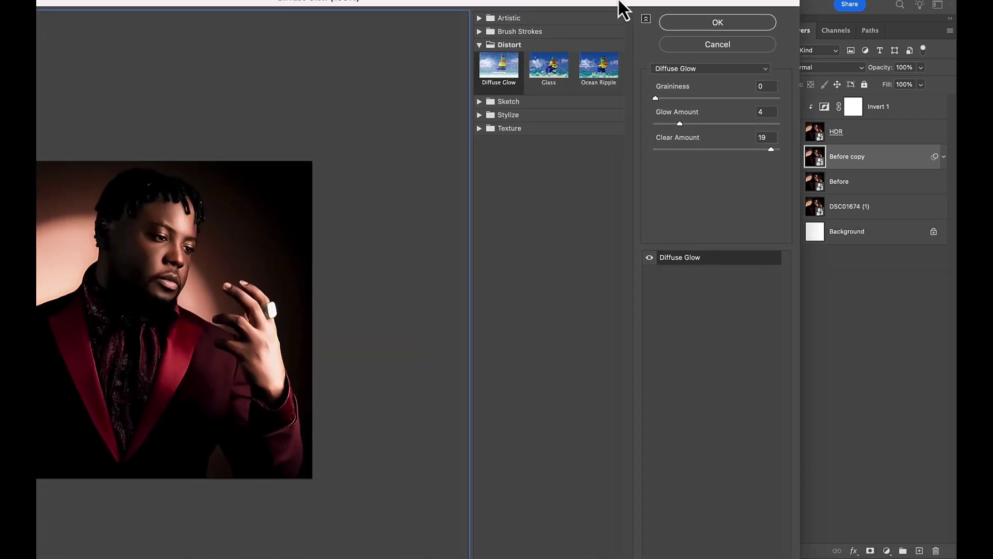
pyautogui.click(520, 86)
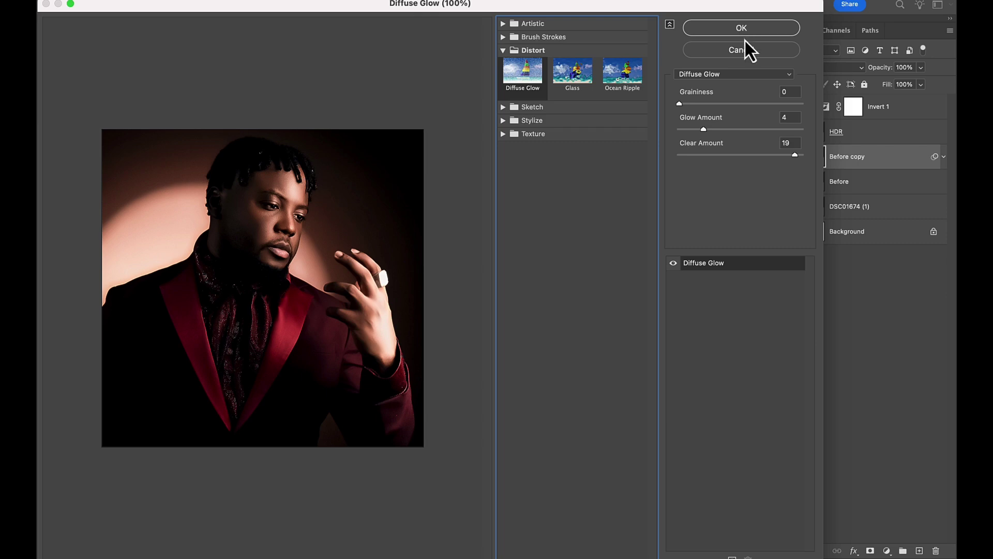
pyautogui.click(791, 95)
pyautogui.click(791, 117)
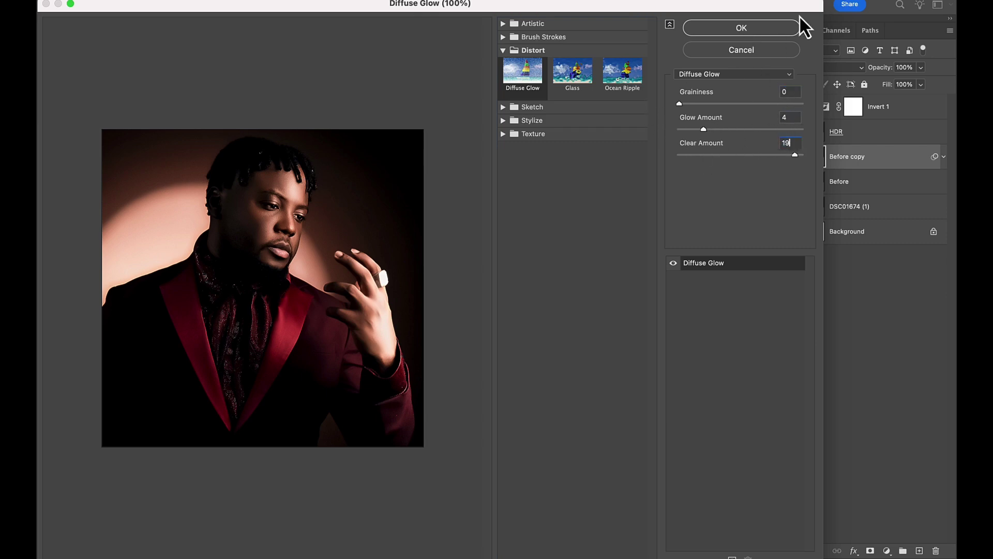
pyautogui.click(781, 26)
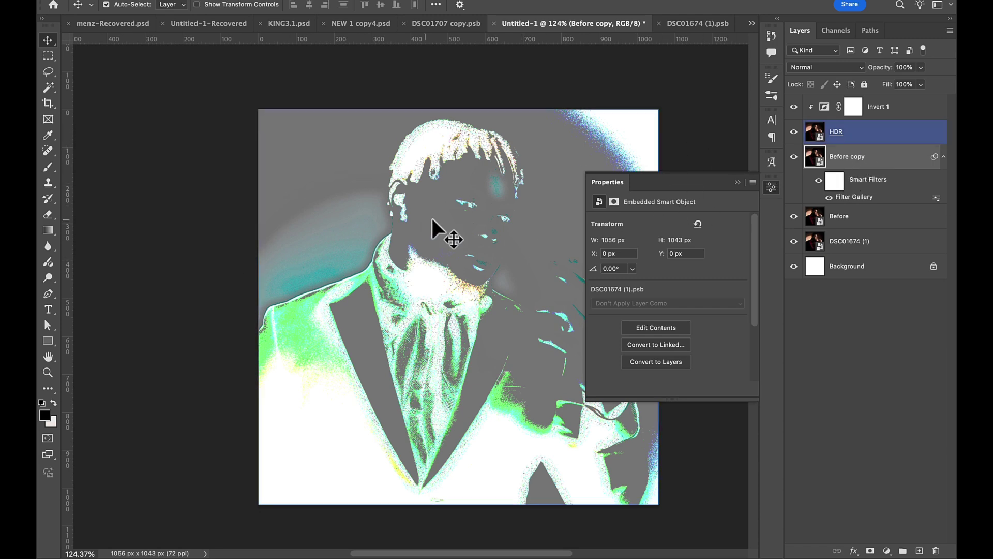
# Group the Before copy, HDR and Invert 1 layers, and set the group's blend mode to Overlay
pyautogui.click(817, 117)
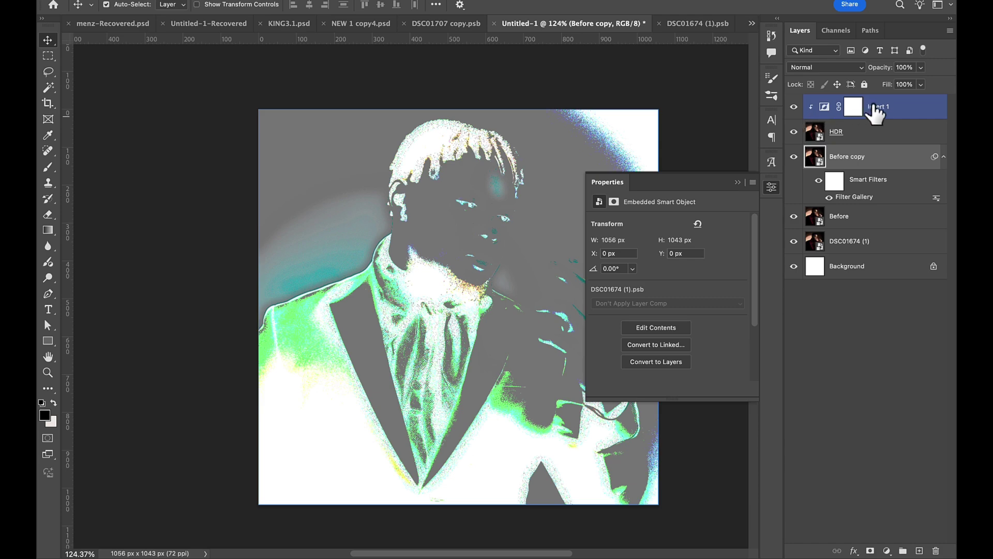
pyautogui.keyDown('super'); pyautogui.click(882, 109); pyautogui.keyUp('super')
pyautogui.press('super+g')
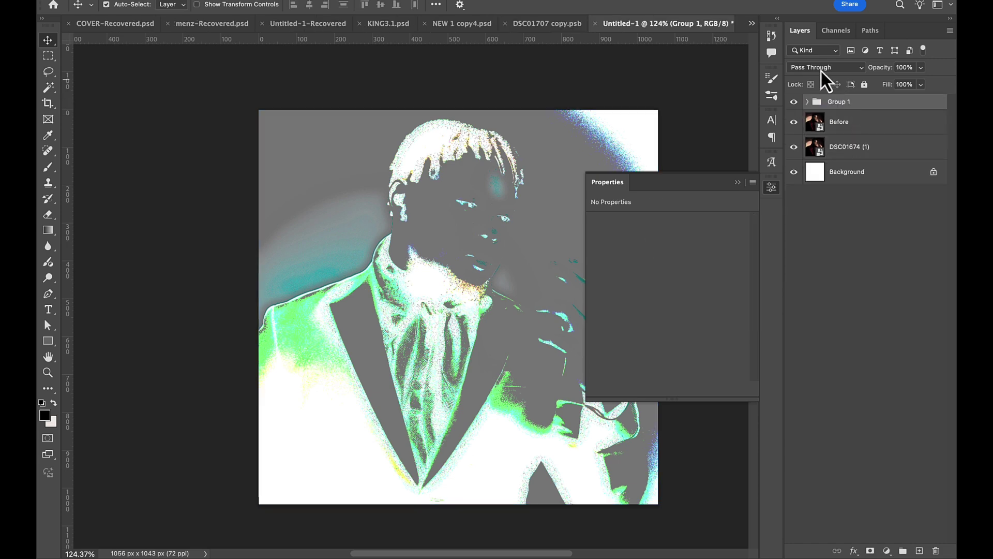
pyautogui.click(826, 68)
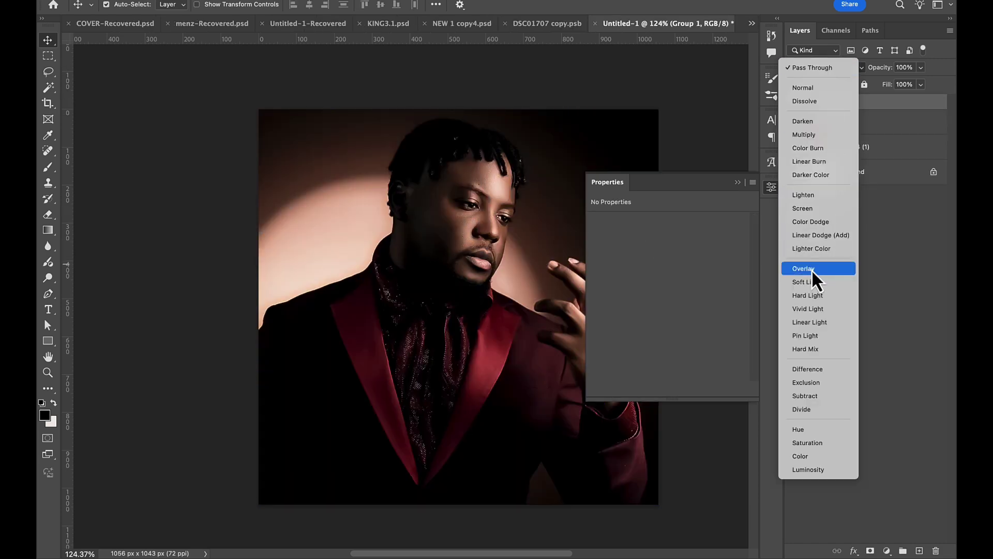
pyautogui.click(813, 271)
pyautogui.click(737, 183)
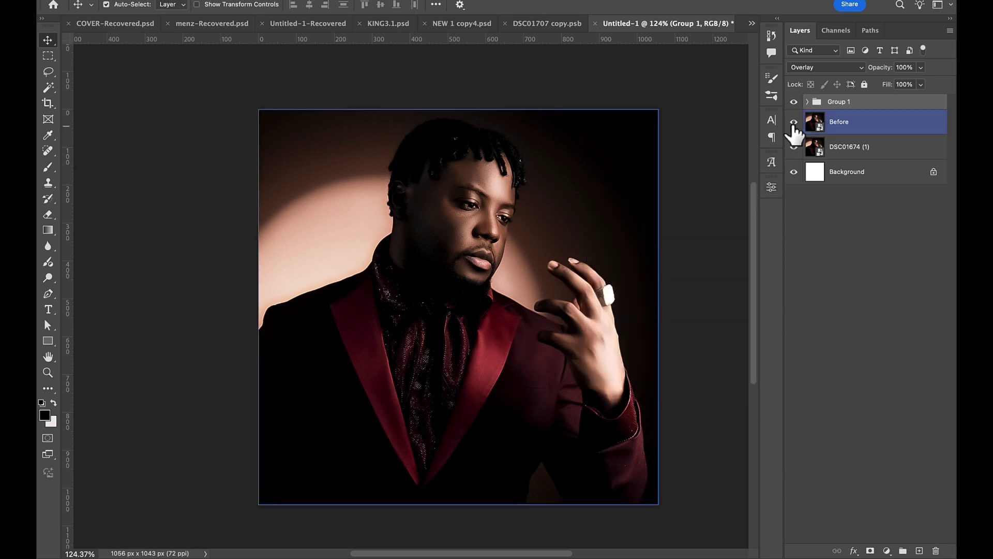
# Compare the portrait with and without Group 1 by toggling the group's visibility, ending with it visible
pyautogui.click(793, 102)
pyautogui.click(794, 102)
pyautogui.click(794, 101)
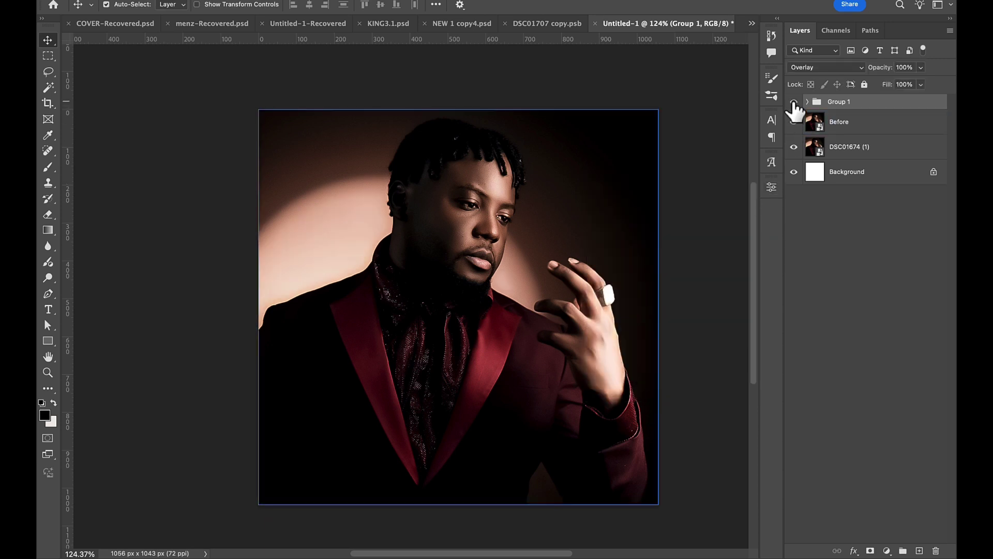
pyautogui.click(794, 102)
pyautogui.click(794, 102)
pyautogui.click(794, 101)
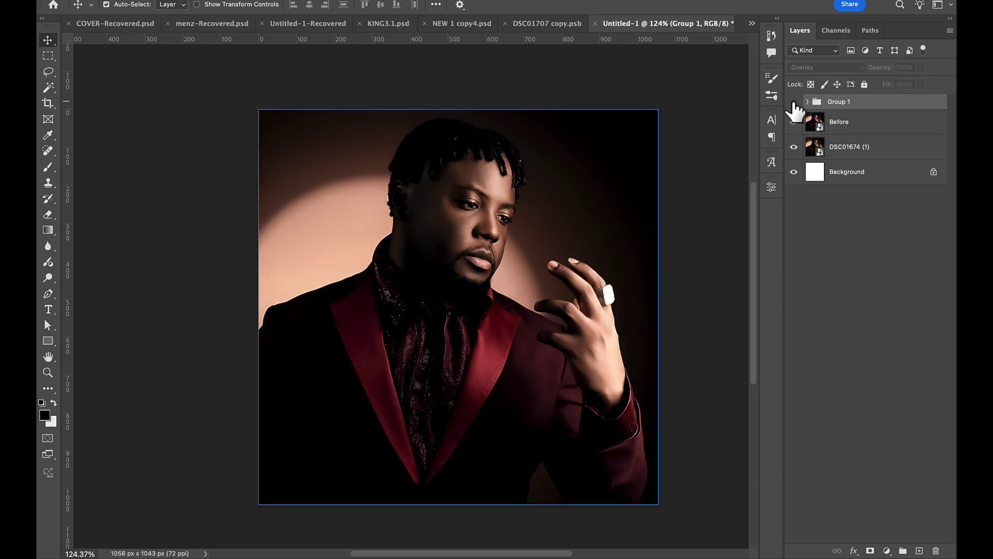
pyautogui.click(794, 102)
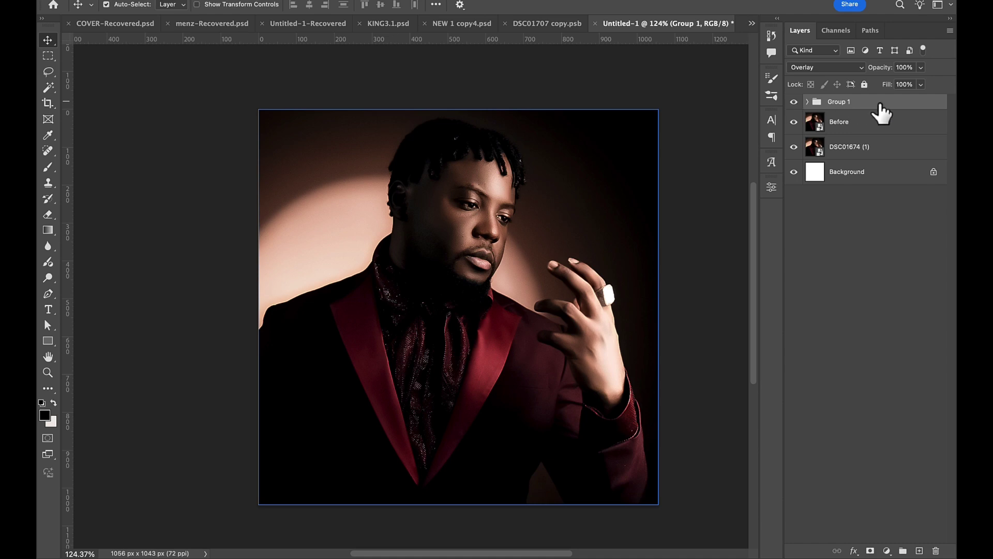
# Duplicate the Before layer again and move the new copy to the top of the layer stack, above Group 1
pyautogui.click(812, 138)
pyautogui.moveTo(810, 126); pyautogui.dragTo(847, 108)
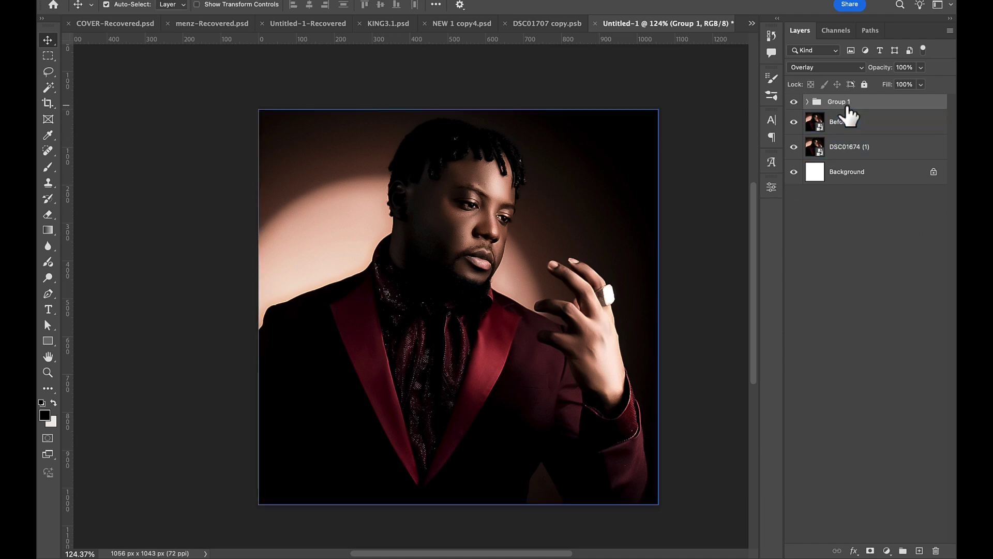
pyautogui.click(852, 119)
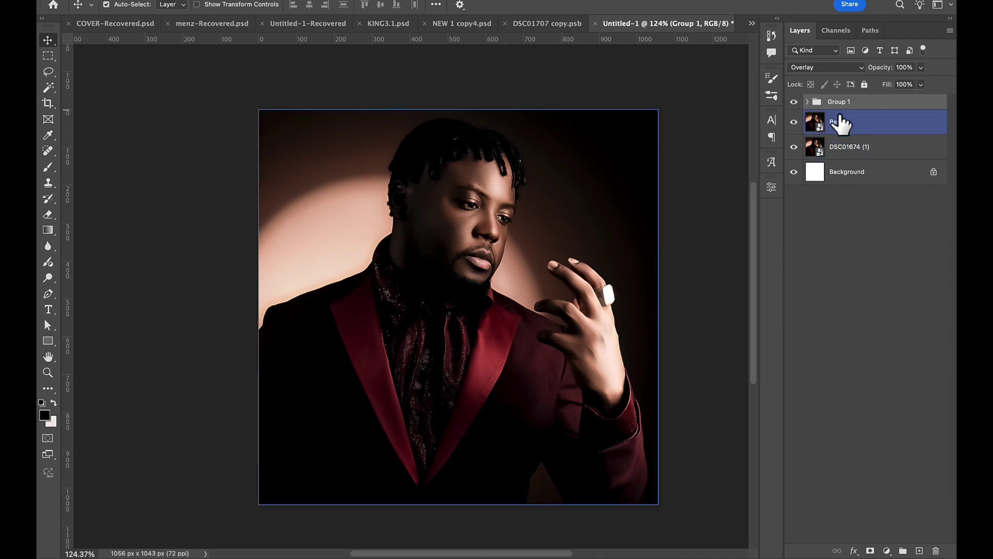
pyautogui.moveTo(839, 137); pyautogui.dragTo(857, 121)
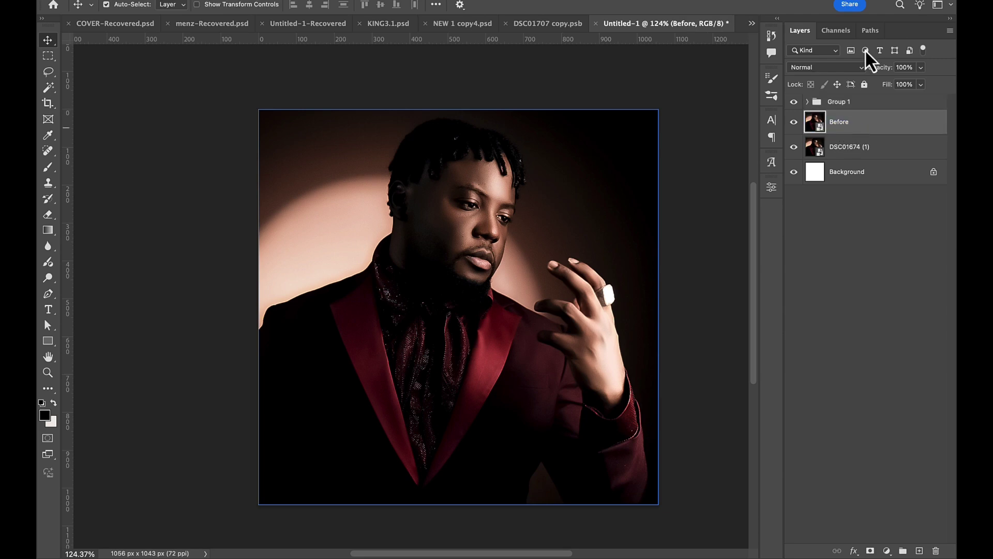
pyautogui.press('super+j')
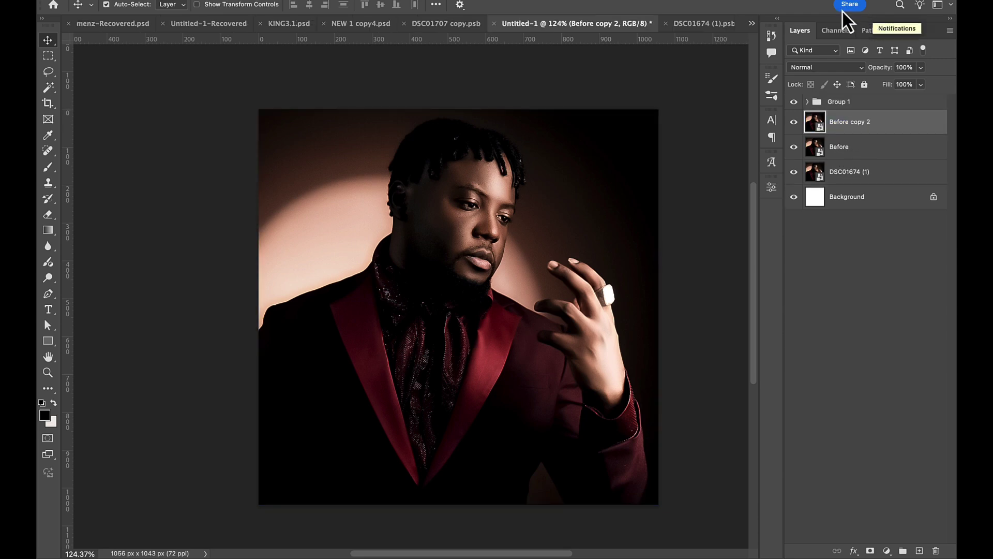
pyautogui.click(861, 134)
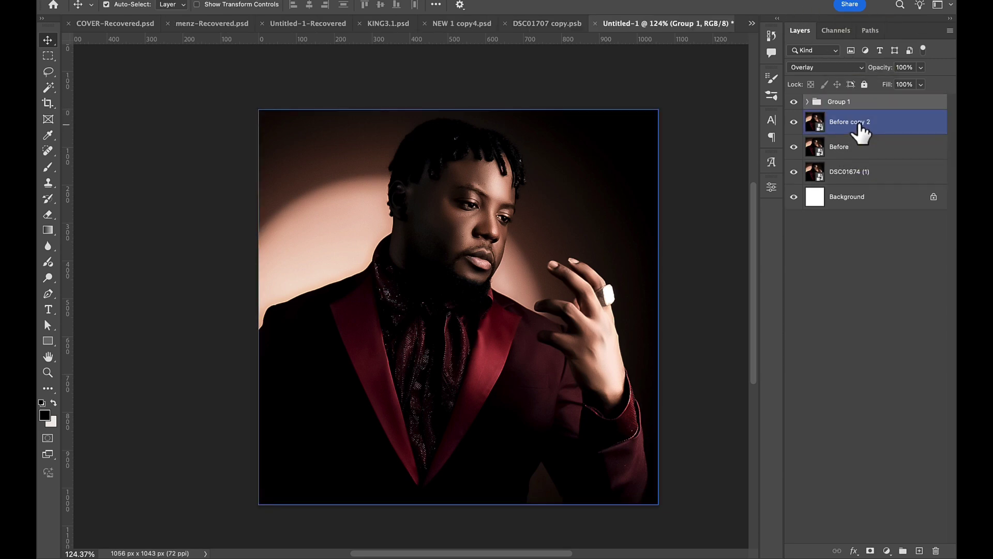
pyautogui.moveTo(861, 135); pyautogui.dragTo(858, 102)
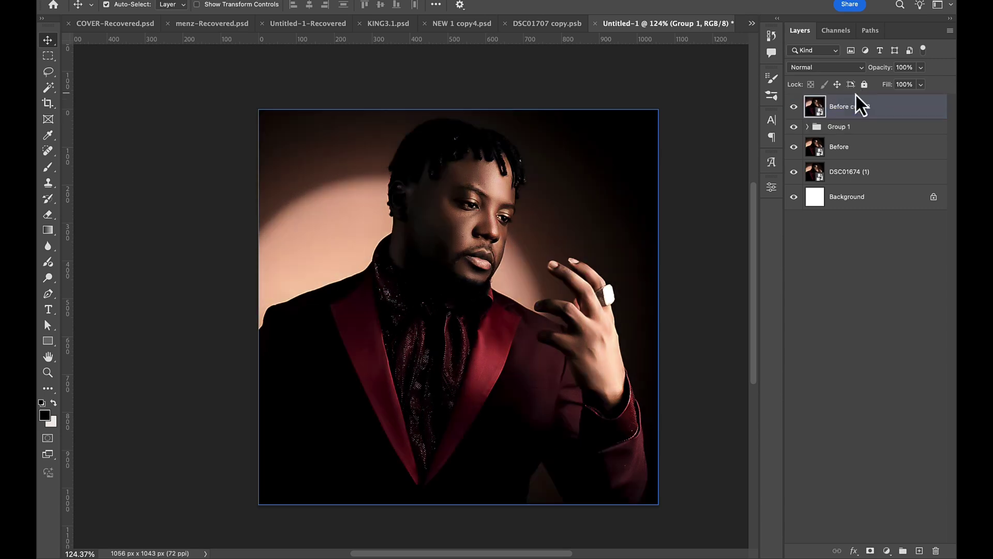
pyautogui.click(341, 0)
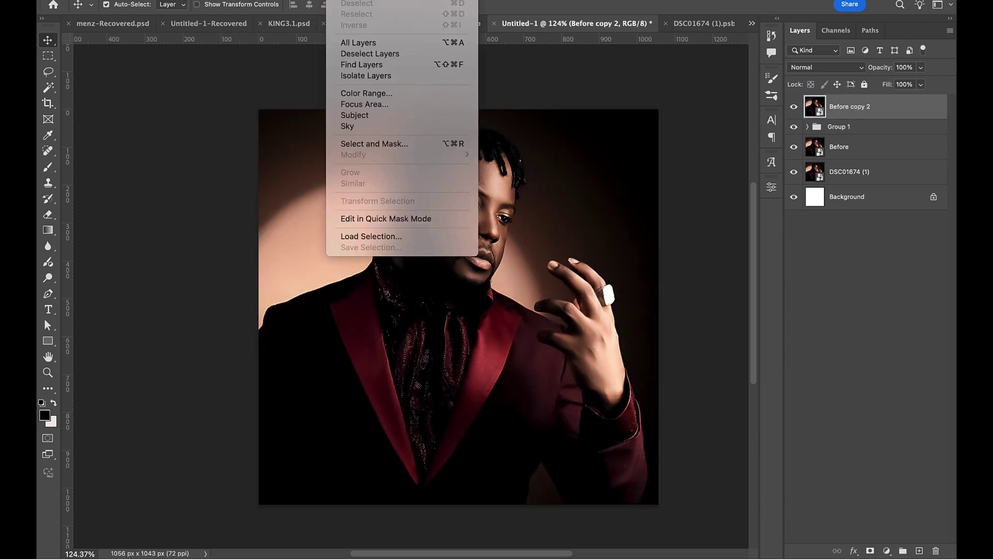
# Apply a Gaussian Blur with a 19-pixel radius to the Before copy 2 layer
pyautogui.moveTo(380, 0)
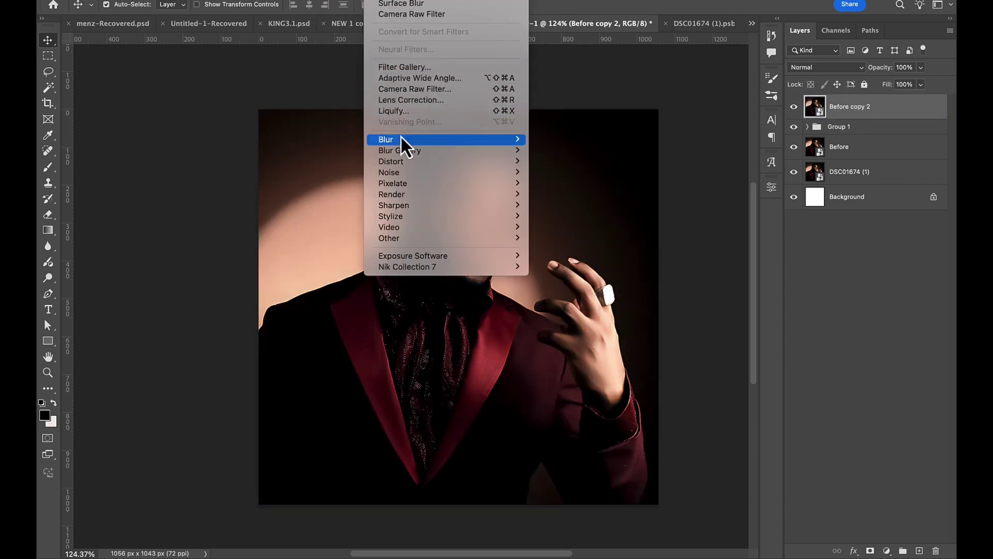
pyautogui.moveTo(406, 144)
pyautogui.click(569, 183)
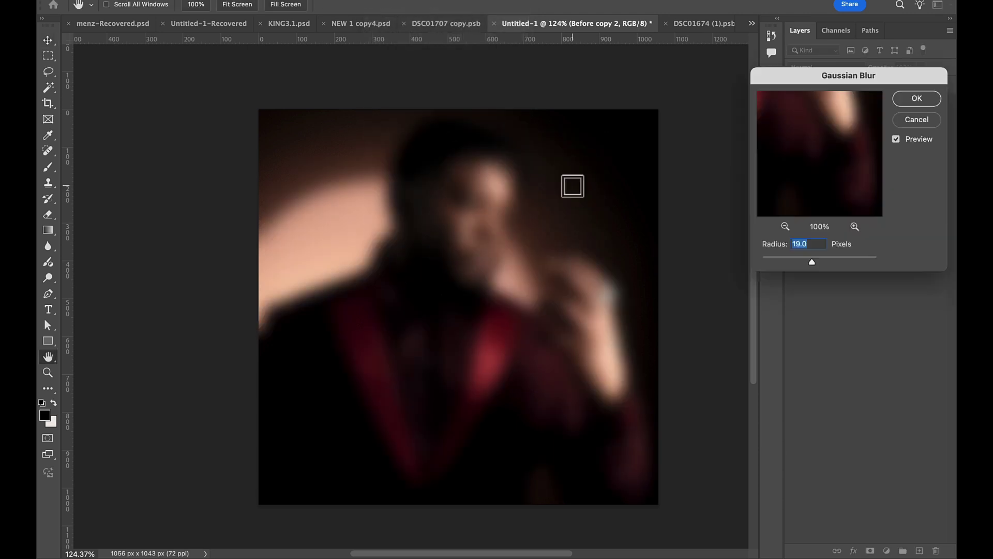
pyautogui.click(809, 258)
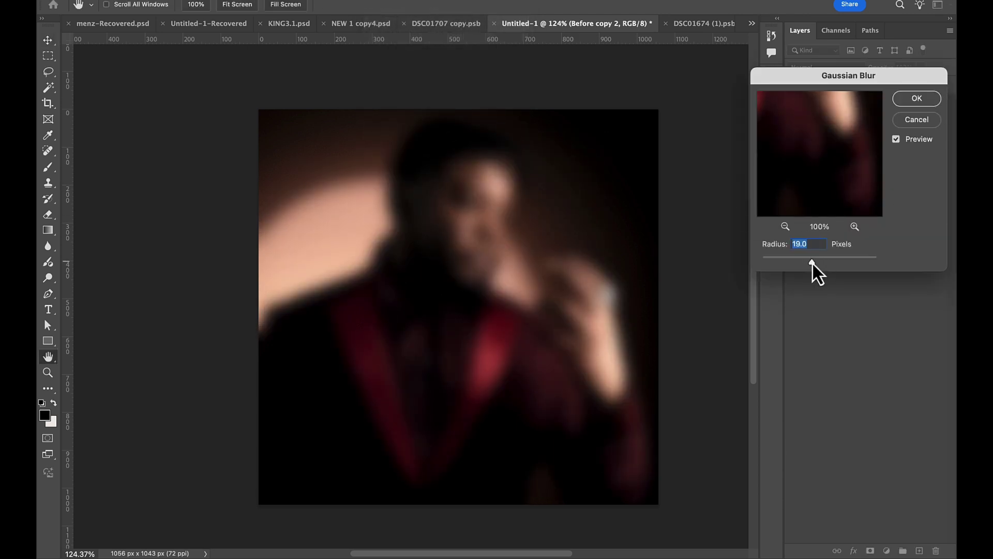
pyautogui.click(911, 101)
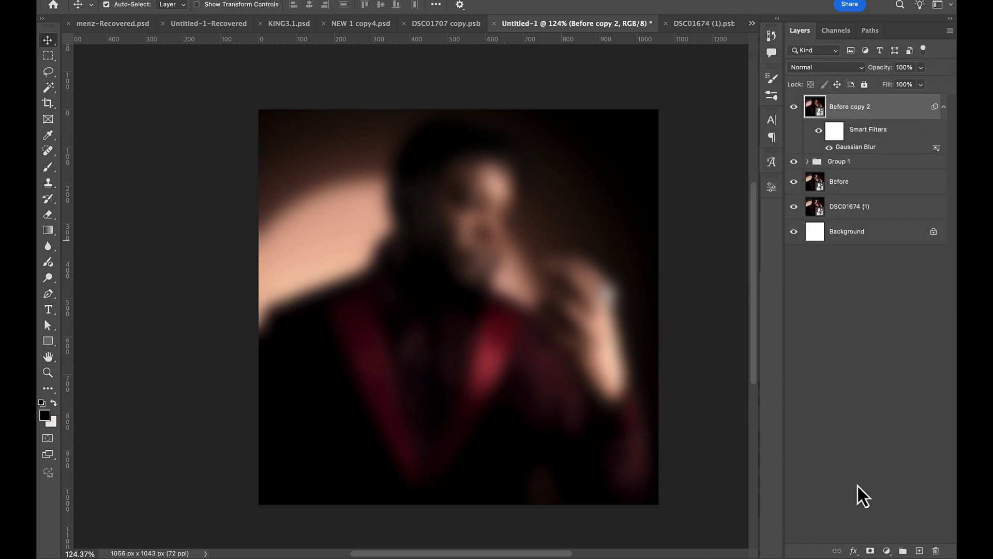
# Add a Black & White adjustment layer with default settings above Before copy 2, and an Invert adjustment layer on top of it
pyautogui.click(887, 550)
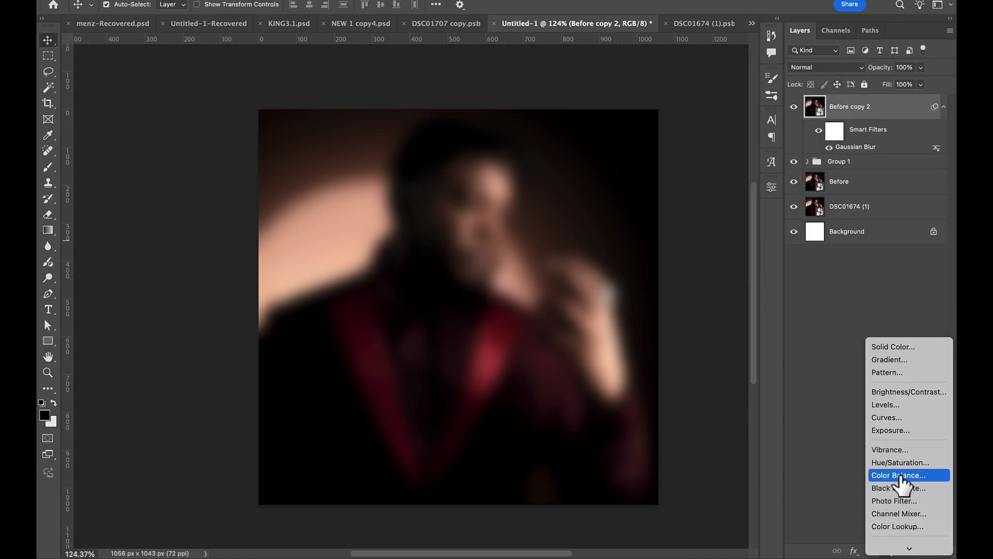
pyautogui.click(903, 489)
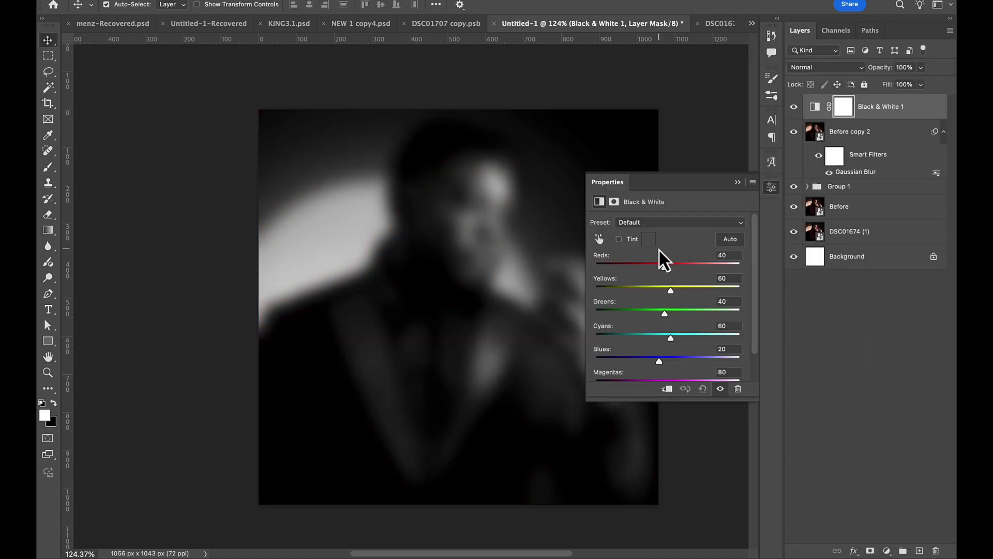
pyautogui.click(738, 182)
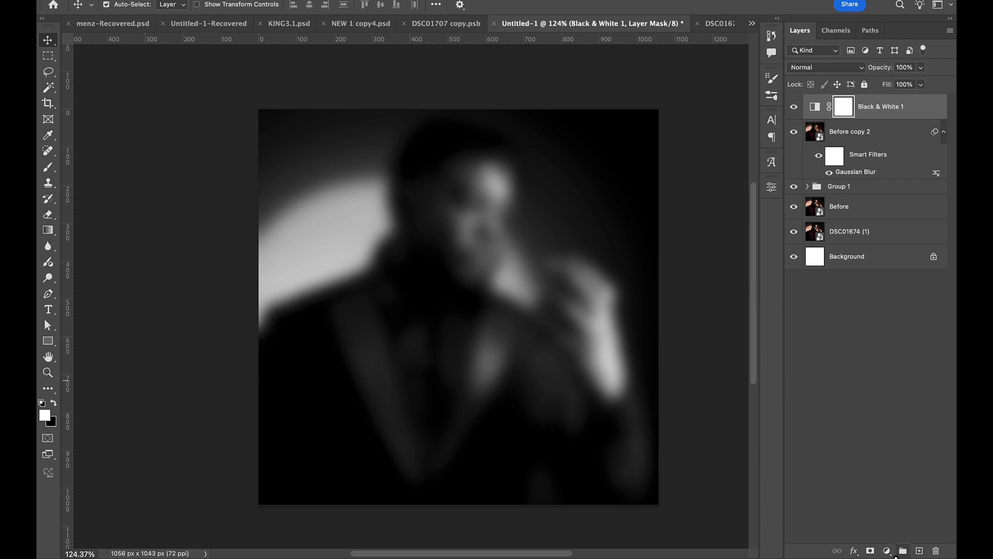
pyautogui.click(887, 551)
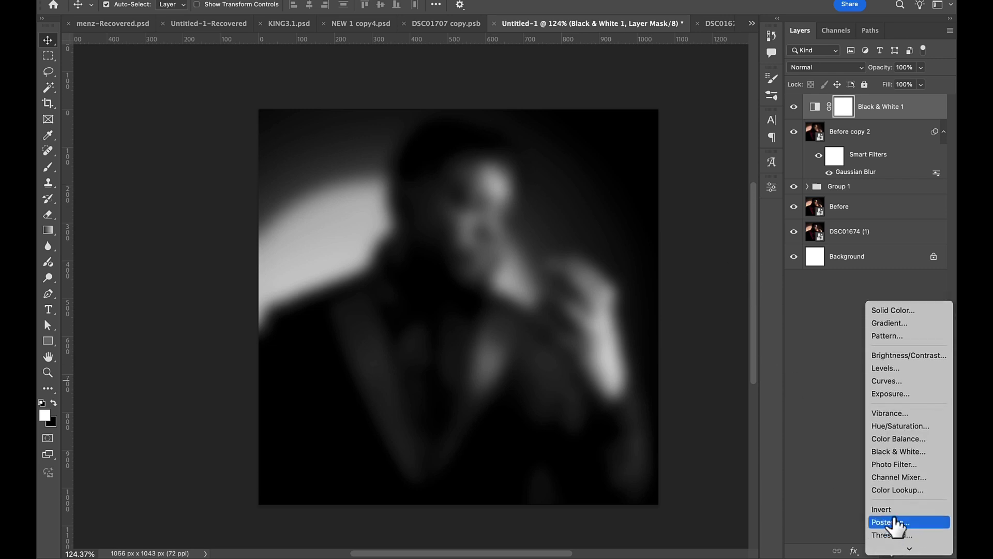
pyautogui.click(885, 510)
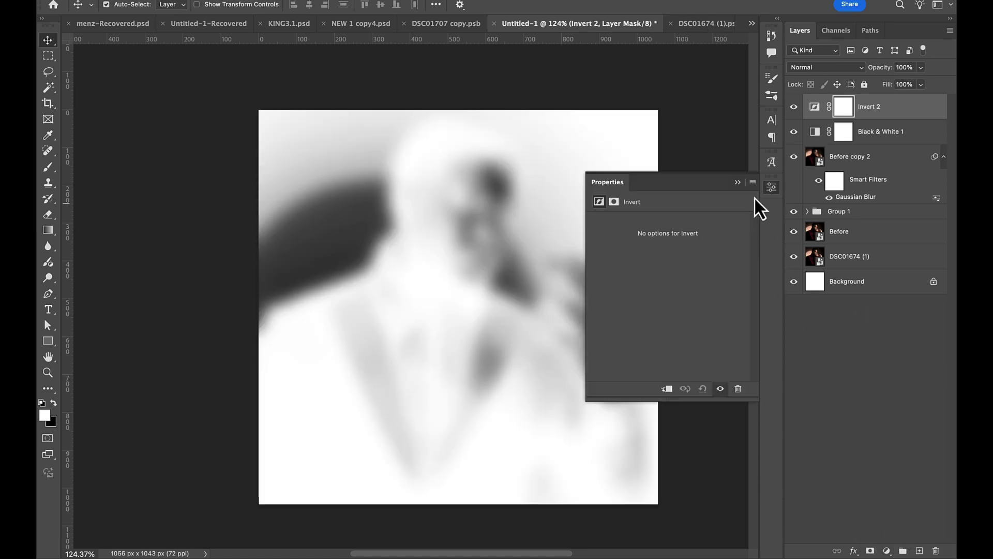
# Clip the Black & White 1 and Invert 2 adjustment layers to Before copy 2
pyautogui.moveTo(802, 217); pyautogui.dragTo(860, 170)
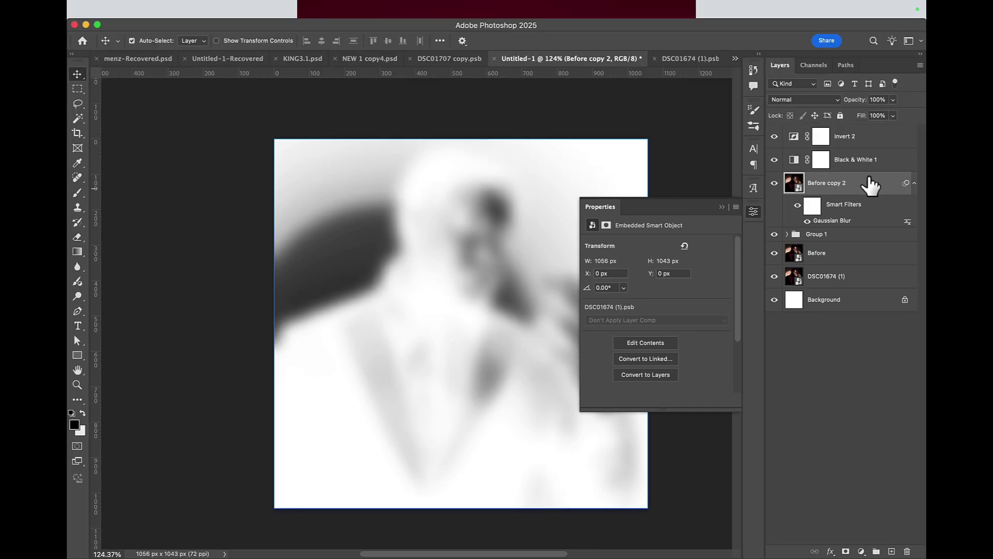
pyautogui.click(905, 99)
pyautogui.keyDown('super'); pyautogui.click(877, 136); pyautogui.keyUp('super')
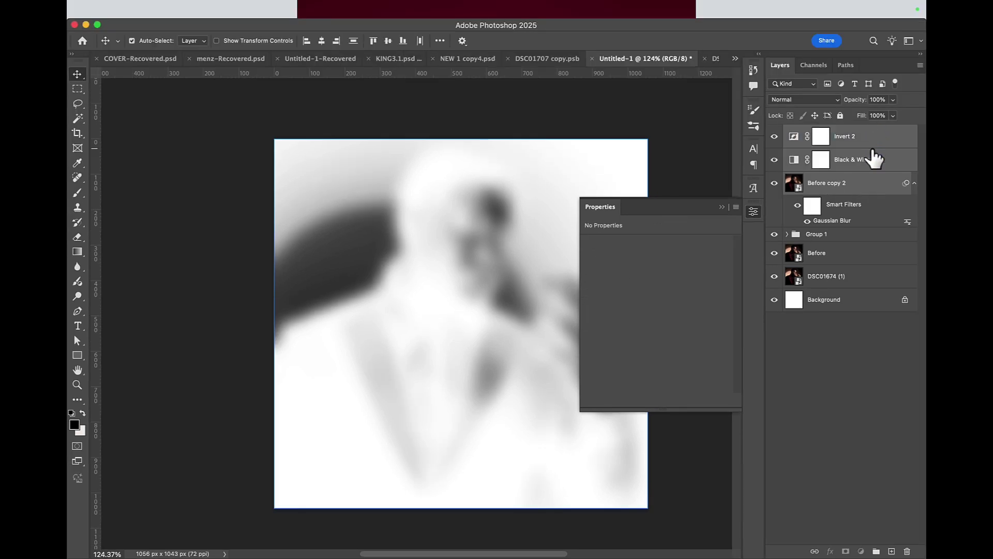
pyautogui.click(871, 158)
pyautogui.keyDown('shift'); pyautogui.click(867, 137); pyautogui.keyUp('shift')
pyautogui.rightClick(867, 139)
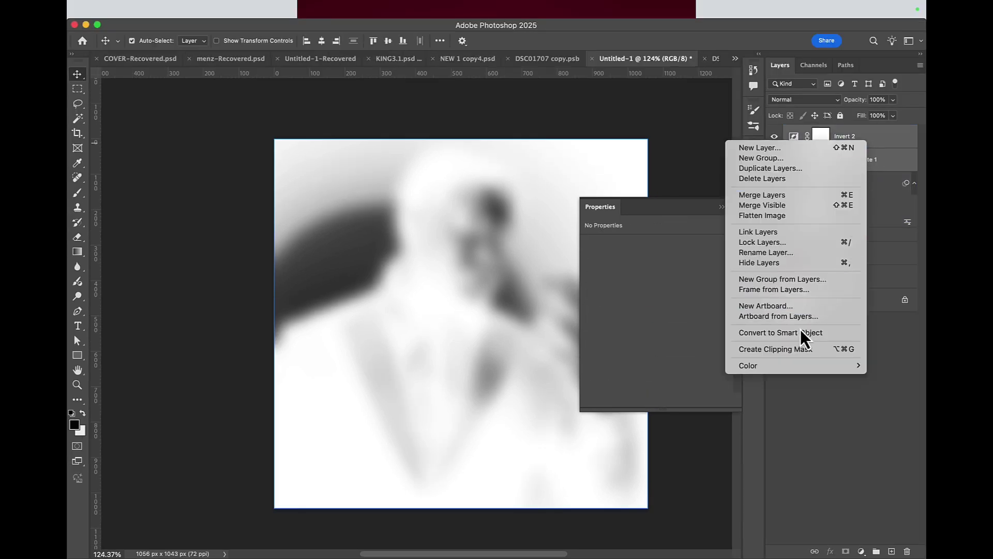
pyautogui.click(797, 349)
# Group Before copy 2 together with its clipped Black & White 1 and Invert 2 layers
pyautogui.moveTo(845, 186); pyautogui.dragTo(863, 154)
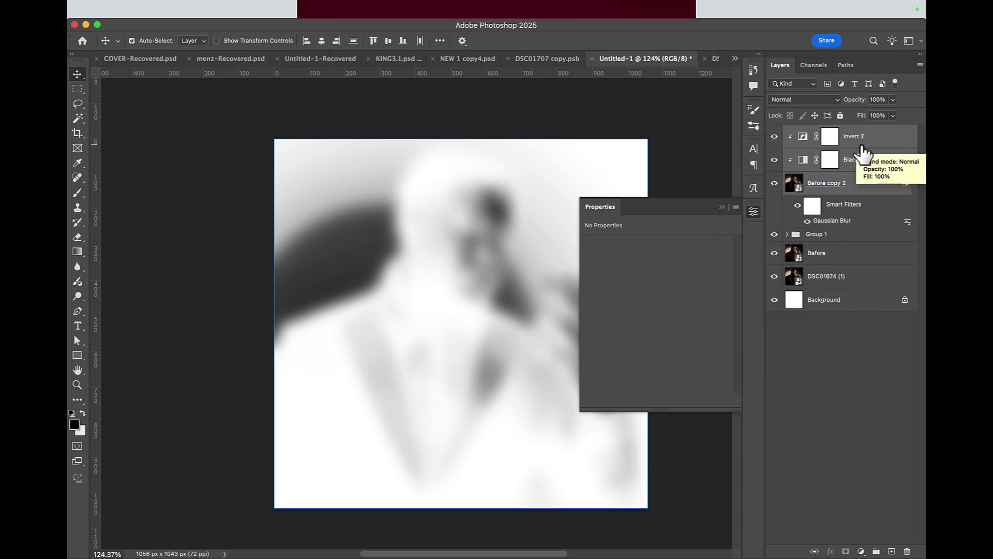
pyautogui.click(841, 252)
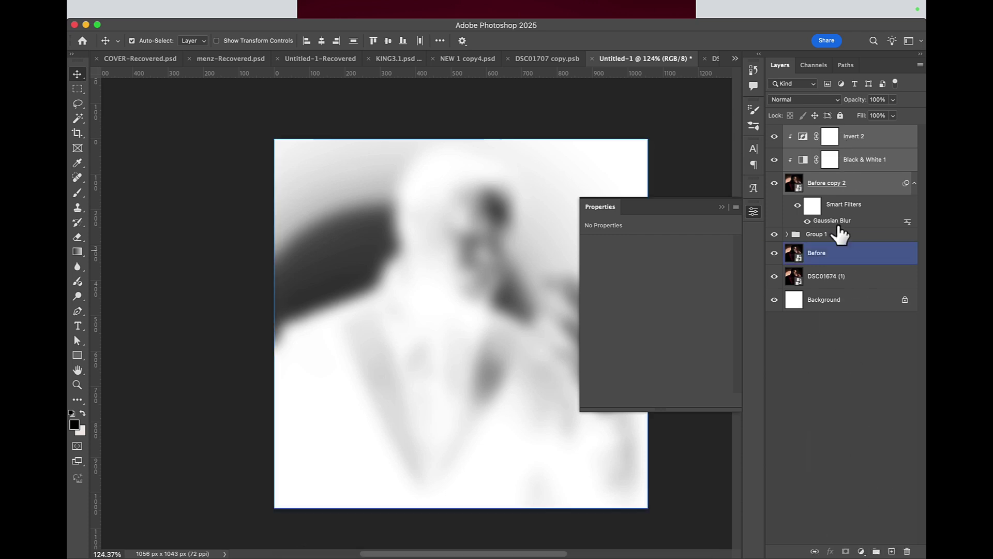
pyautogui.moveTo(871, 160); pyautogui.dragTo(876, 550)
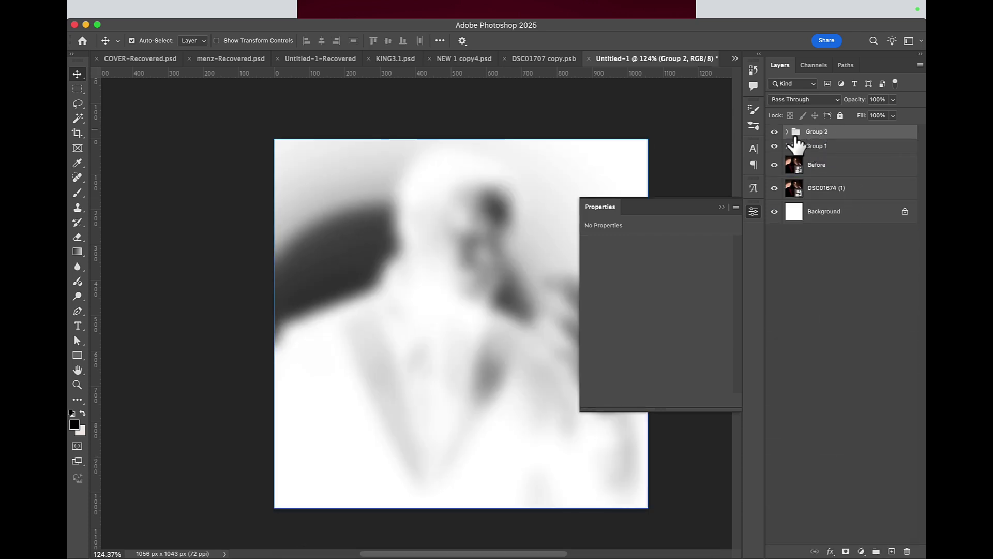
# Rename Group 1 as HDR and Group 2 as hdr tone
pyautogui.moveTo(796, 138); pyautogui.dragTo(833, 148)
pyautogui.doubleClick(816, 148)
pyautogui.write('HDR')
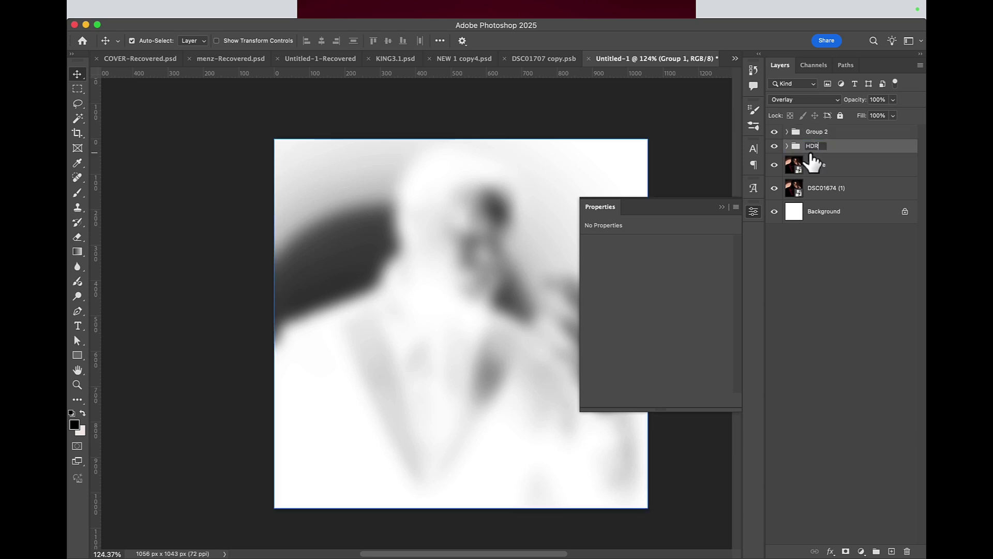
pyautogui.doubleClick(820, 132)
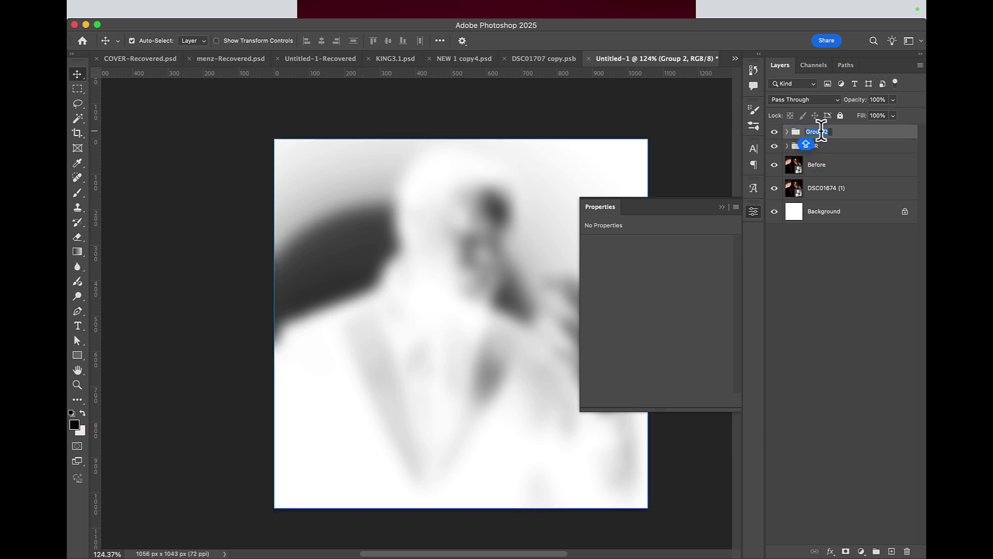
pyautogui.write('hdr tone')
pyautogui.press('Return')
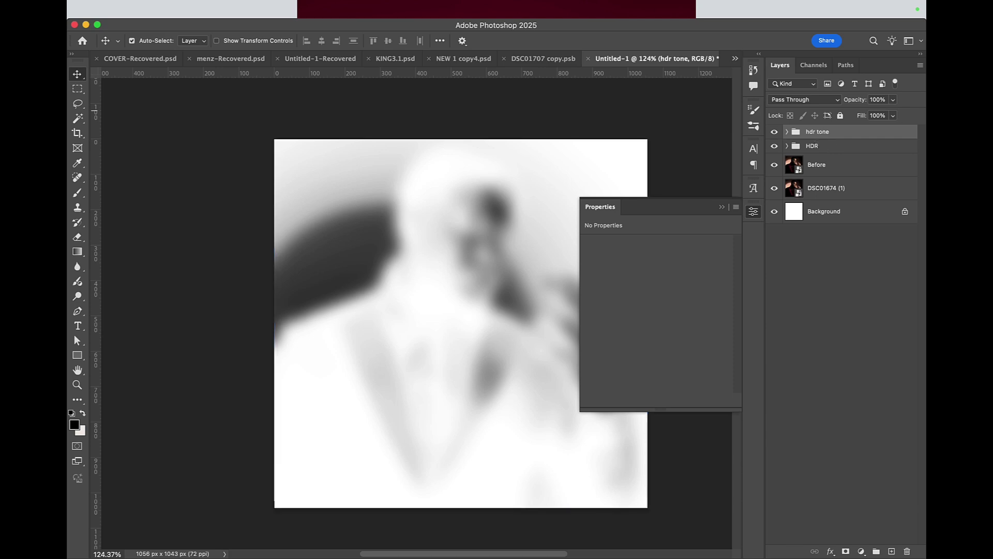
# Set the hdr tone group's blend mode to Overlay and its opacity to 30%
pyautogui.click(800, 100)
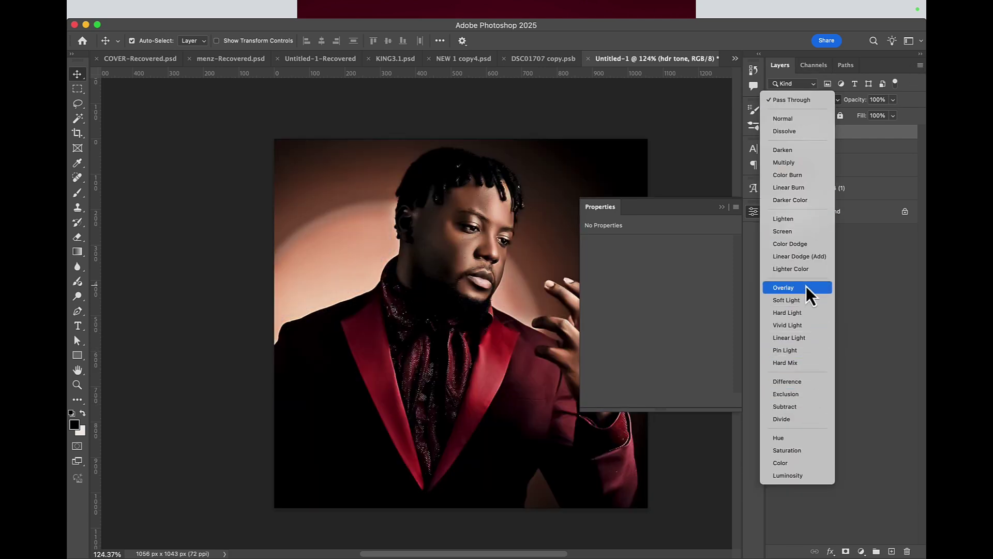
pyautogui.click(807, 288)
pyautogui.click(722, 207)
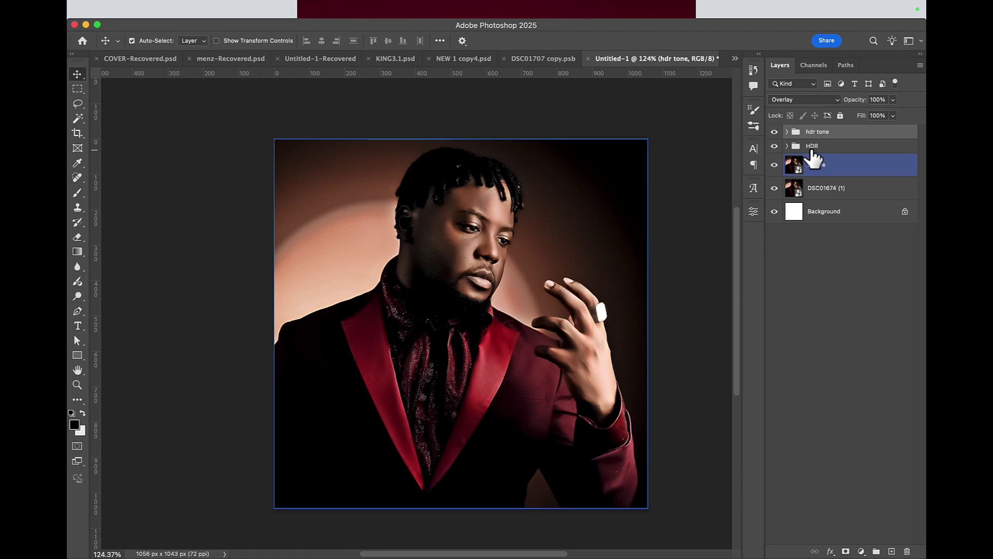
pyautogui.write('30')
pyautogui.press('Return')
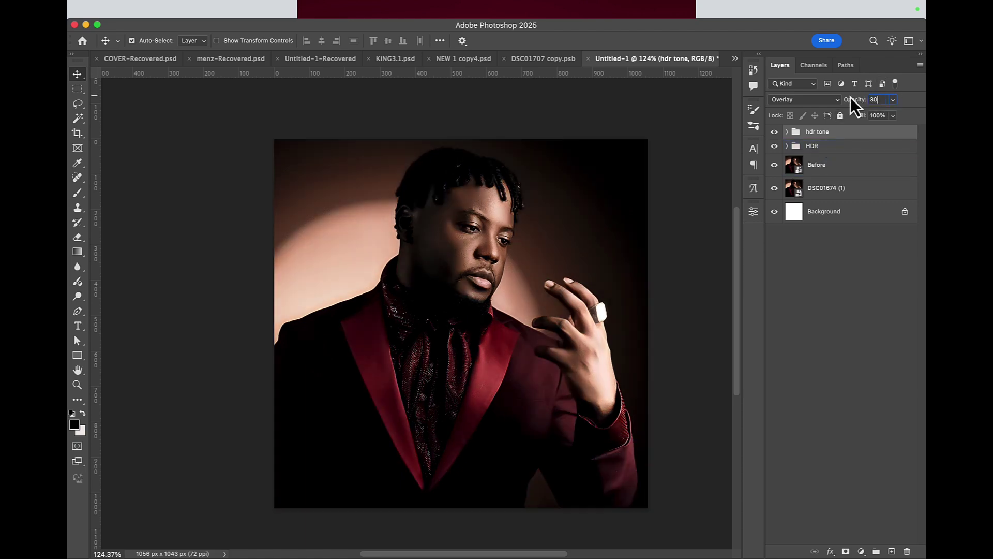
# Compare the portrait with and without the hdr tone group by toggling its visibility, and inspect the face up close
pyautogui.click(774, 133)
pyautogui.click(774, 132)
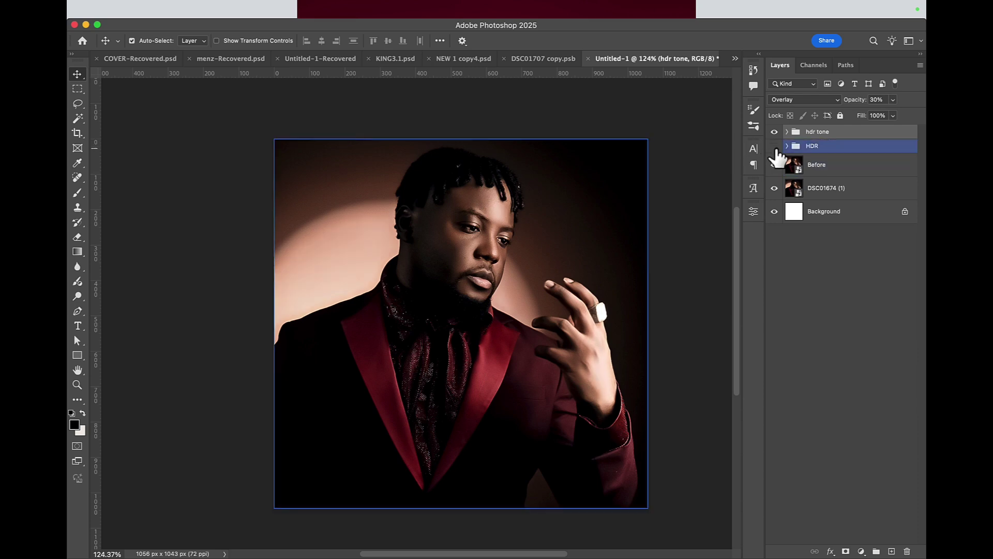
pyautogui.click(774, 132)
pyautogui.click(774, 132)
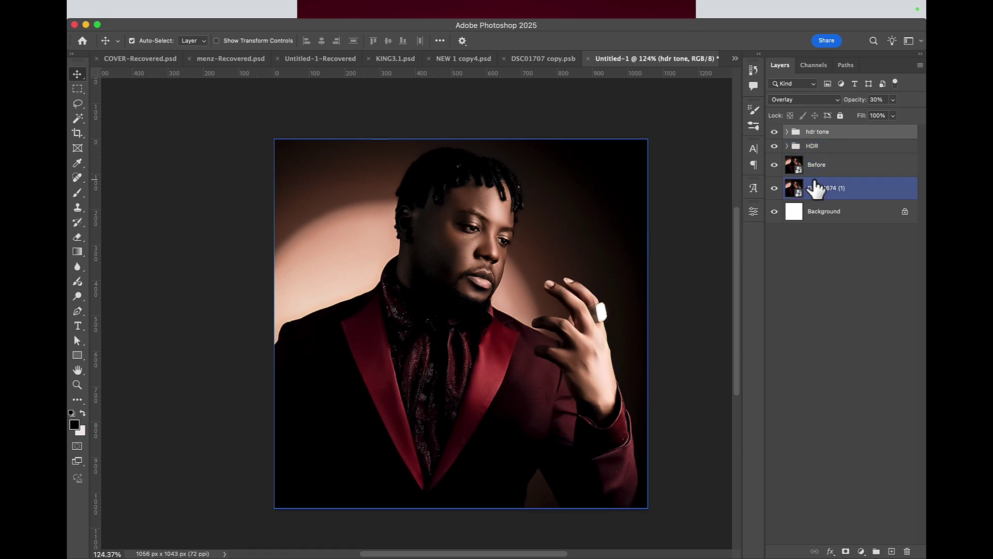
pyautogui.click(774, 132)
pyautogui.click(775, 132)
pyautogui.click(774, 132)
pyautogui.click(774, 132)
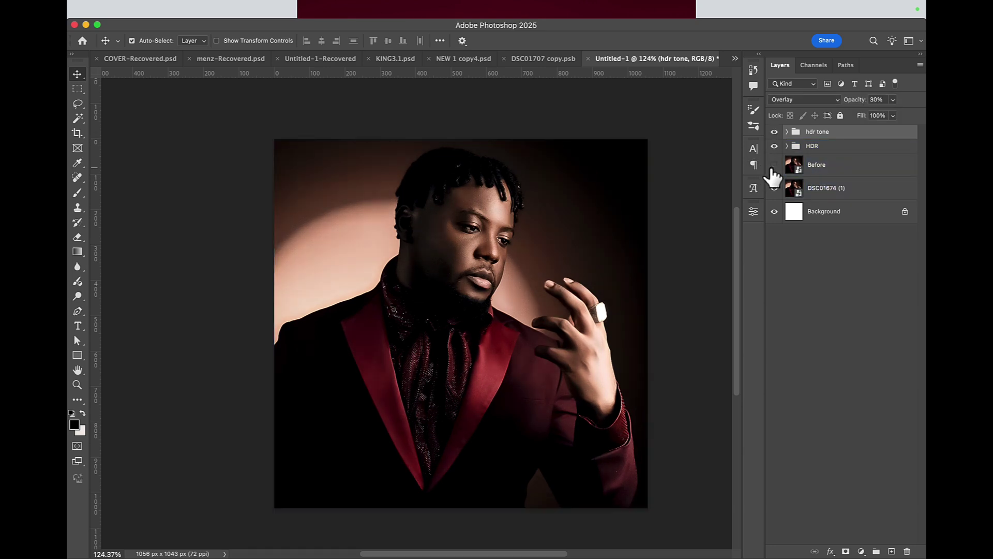
pyautogui.scroll(5, 499, 246)
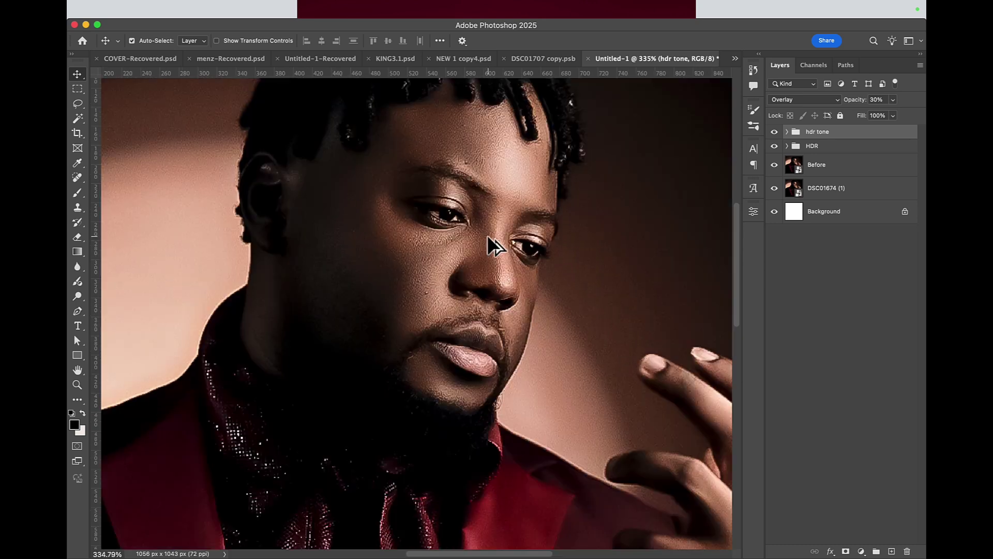
pyautogui.scroll(-5, 495, 246)
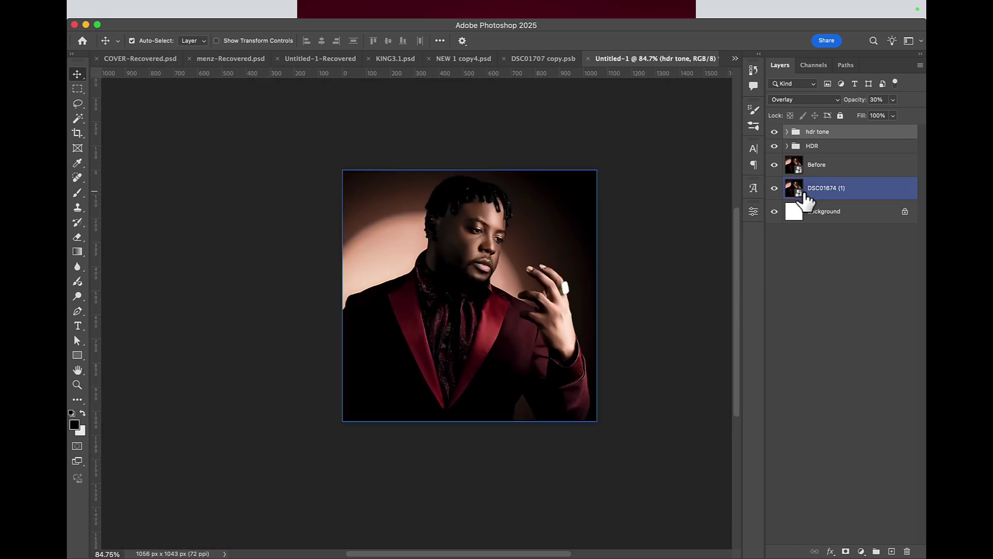
# Copy the original photo layer from the DSC01674 (1) smart object into Untitled-1, place it atop the stack and hide its Camera Raw Filter
pyautogui.doubleClick(850, 193)
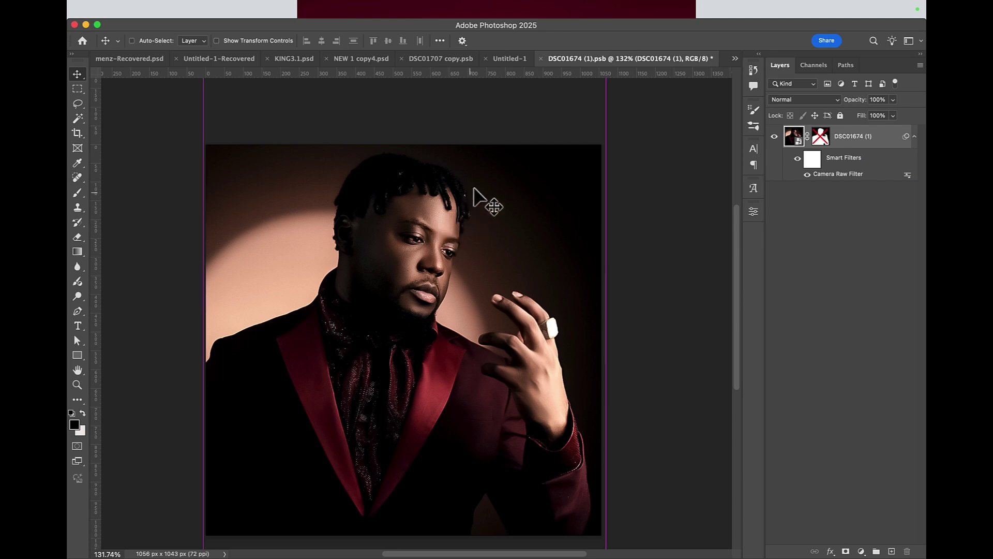
pyautogui.click(551, 59)
pyautogui.moveTo(779, 217); pyautogui.dragTo(830, 126)
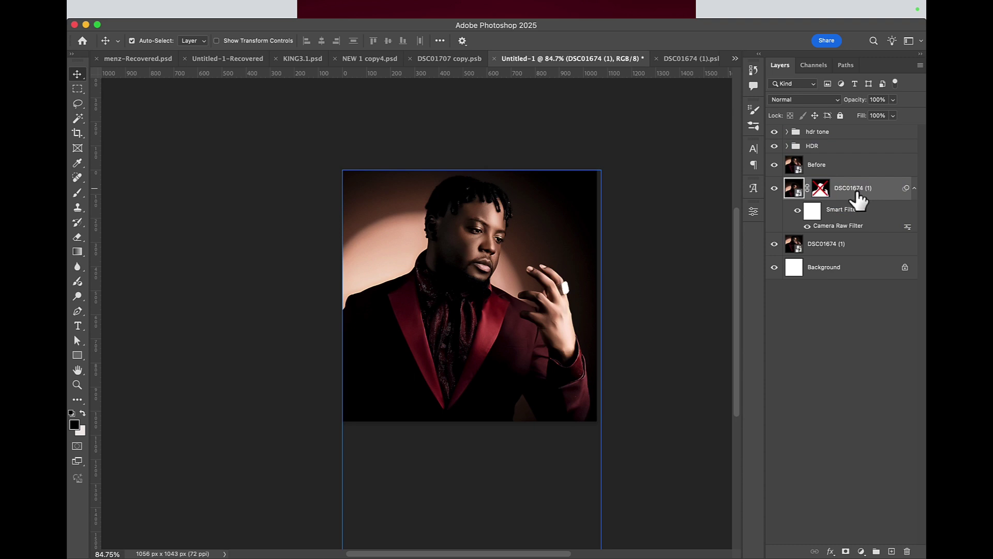
pyautogui.moveTo(859, 200); pyautogui.dragTo(836, 123)
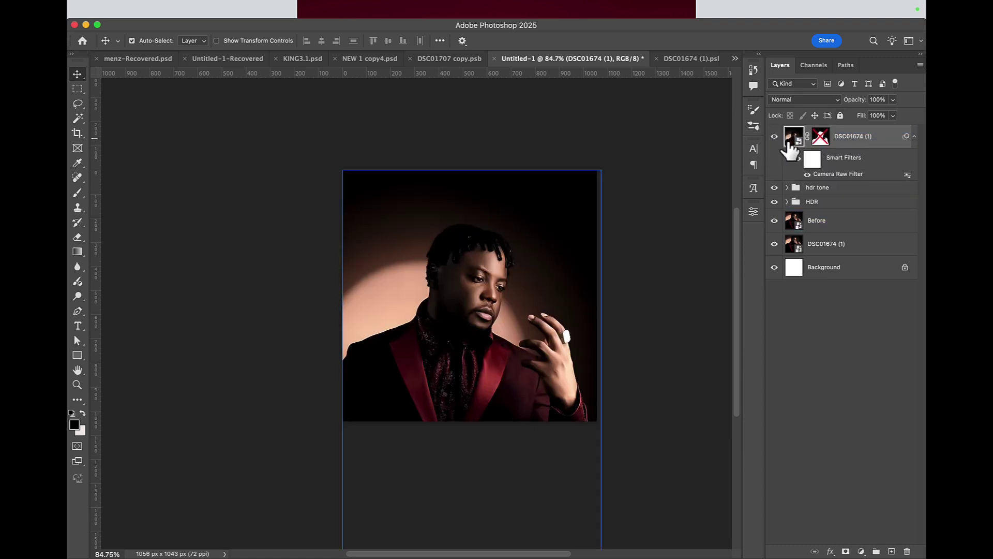
pyautogui.keyDown('alt'); pyautogui.scroll(5, 491, 313); pyautogui.keyUp('alt')
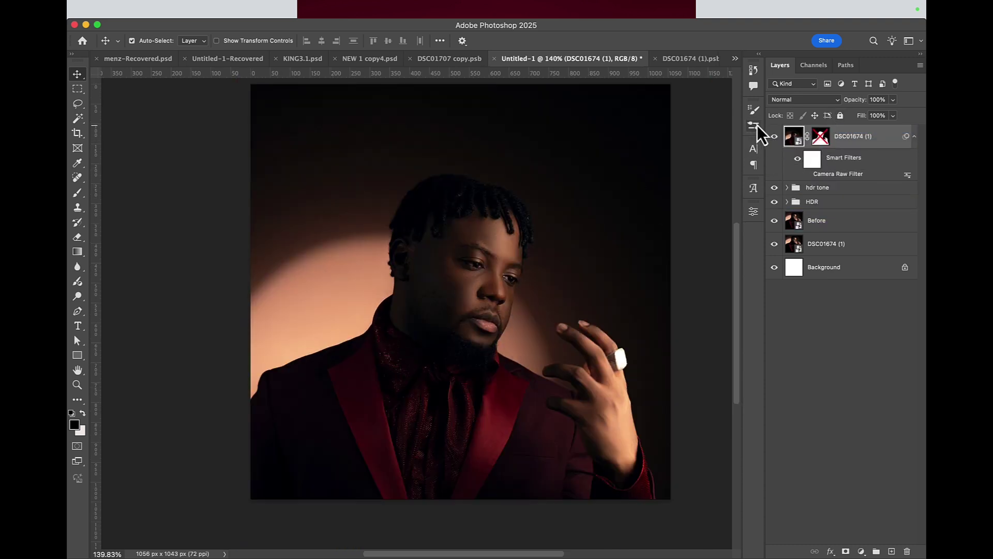
# Compare the HDR result with the unedited photo by toggling the visibility of the copied DSC01674 (1) layer
pyautogui.click(774, 136)
pyautogui.click(774, 136)
pyautogui.click(774, 136)
pyautogui.click(774, 136)
pyautogui.click(775, 136)
pyautogui.click(775, 136)
pyautogui.click(775, 136)
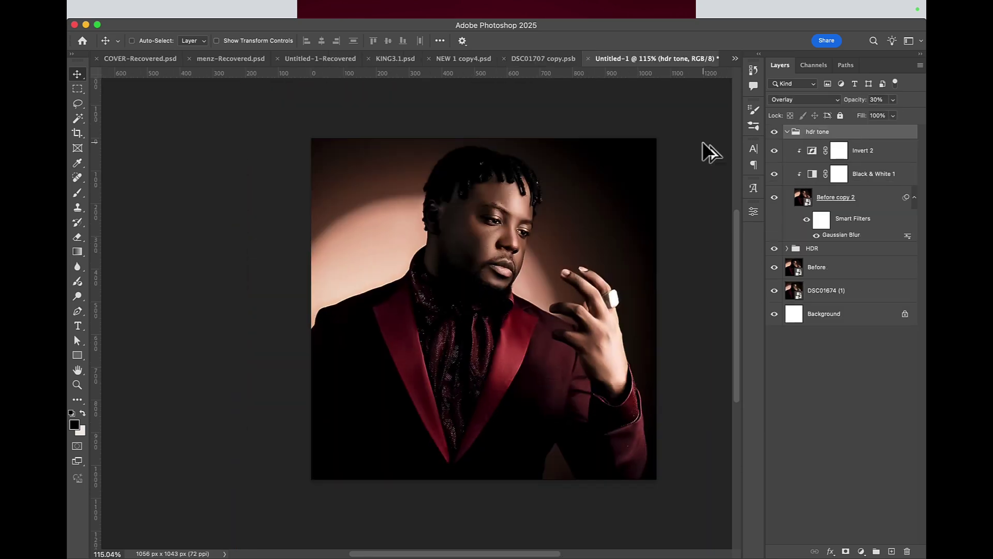
# Stamp all visible layers into a new layer above the hdr tone group and convert it to a smart object
pyautogui.press('super+alt+shift+e')
pyautogui.rightClick(835, 135)
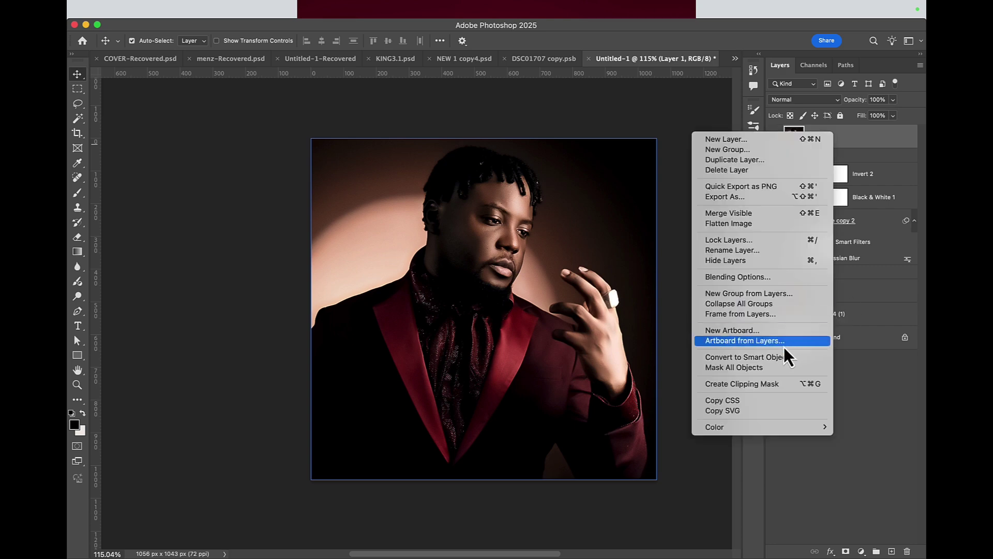
pyautogui.press('Escape')
# Apply the Filter Gallery's Diffuse Glow to Layer 1 with Graininess 0, Glow Amount 4 and Clear Amount 19
pyautogui.click(389, 11)
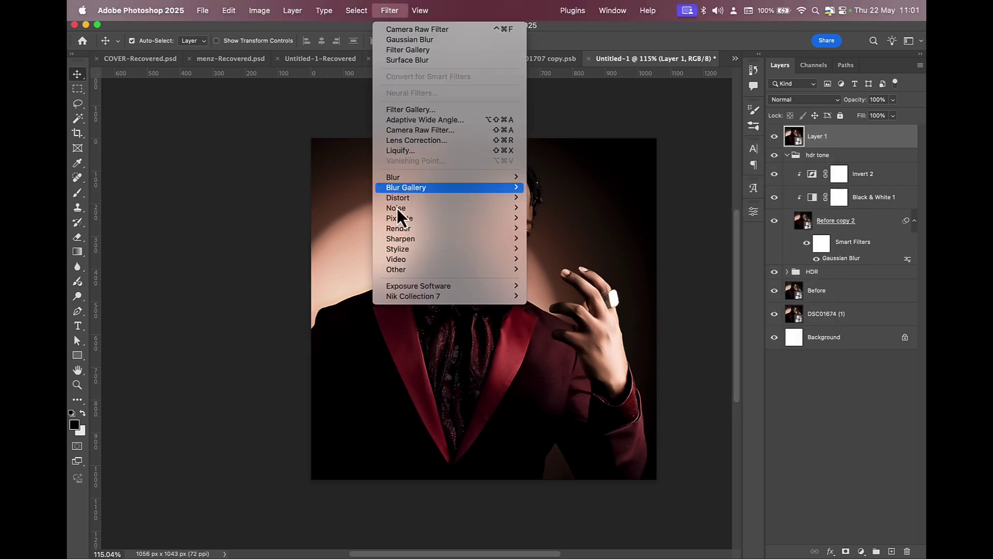
pyautogui.click(426, 116)
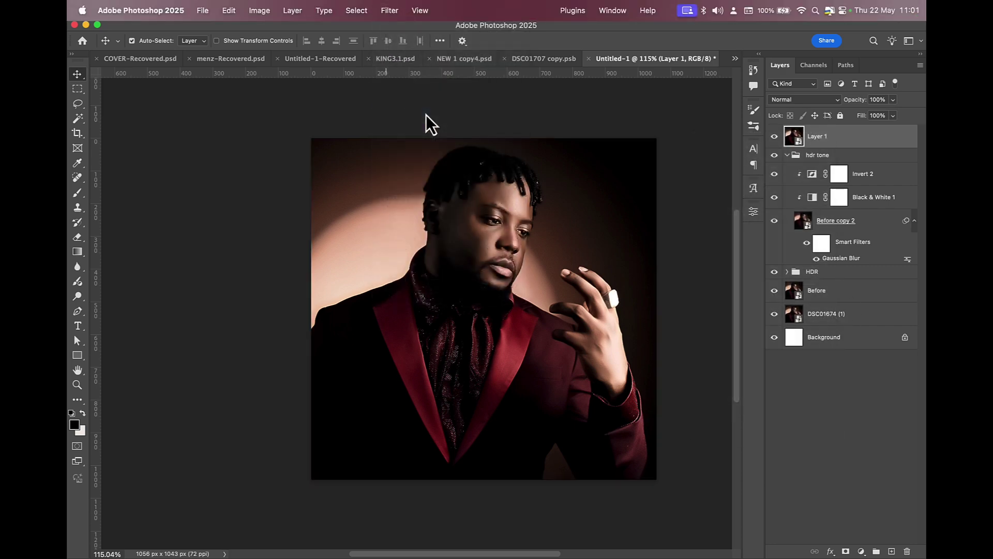
pyautogui.click(656, 90)
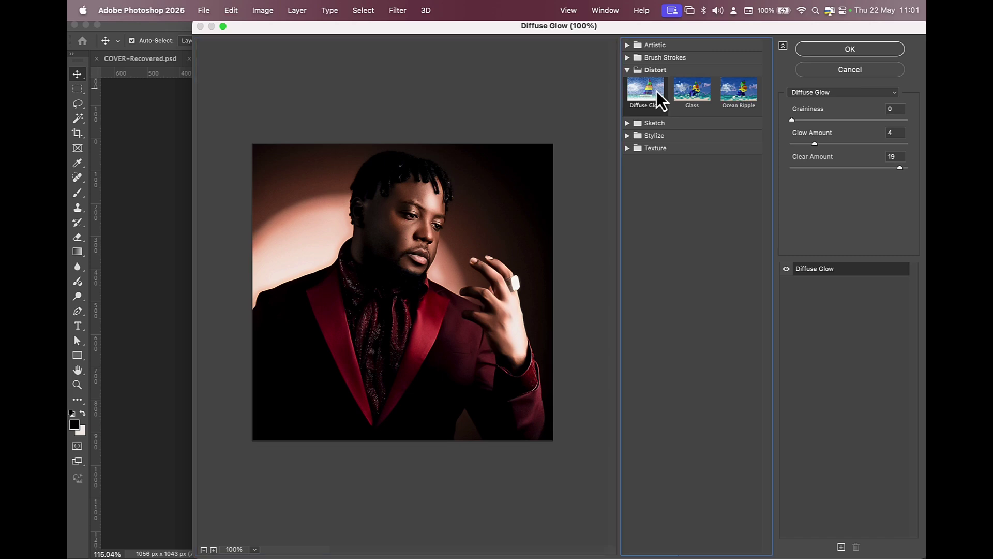
pyautogui.click(844, 51)
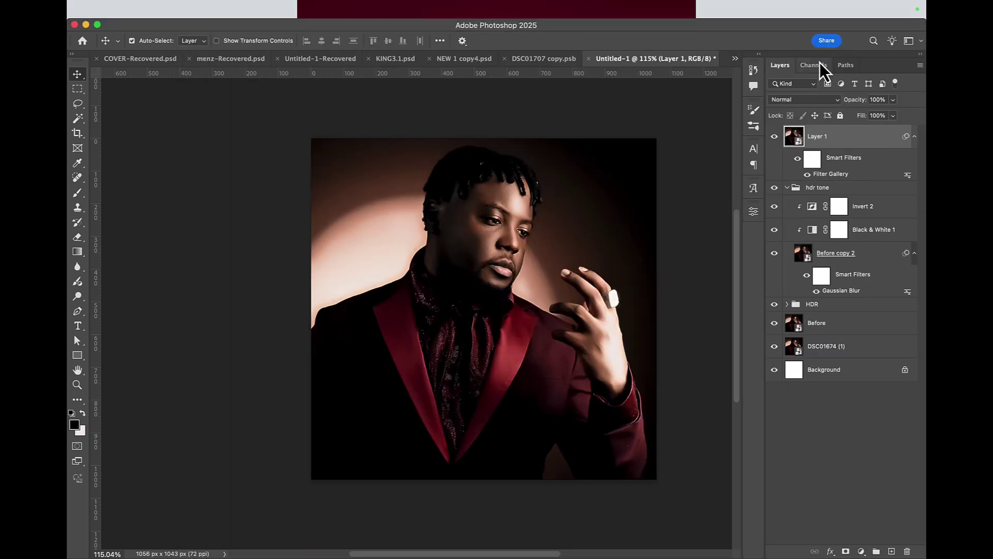
# Compare the portrait with and without the glow by undoing and redoing the filter and toggling Layer 1's visibility
pyautogui.press('super+z')
pyautogui.press('super+shift+z')
pyautogui.click(775, 137)
pyautogui.click(775, 137)
pyautogui.click(775, 136)
pyautogui.click(775, 137)
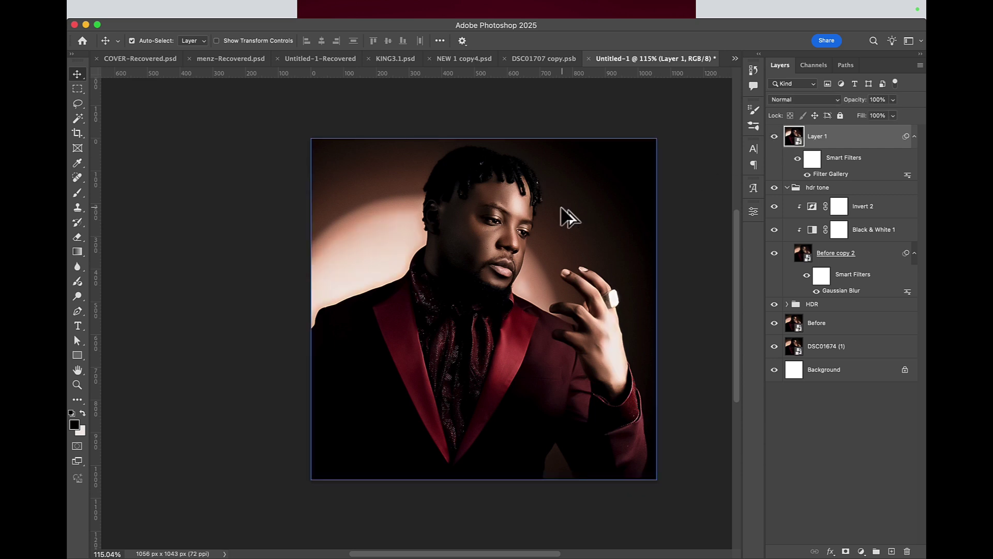
# Set Layer 1's opacity to 50% and compare the portrait with and without the layer, leaving it visible
pyautogui.scroll(-1, 567, 215)
pyautogui.click(874, 99)
pyautogui.write('50')
pyautogui.press('Return')
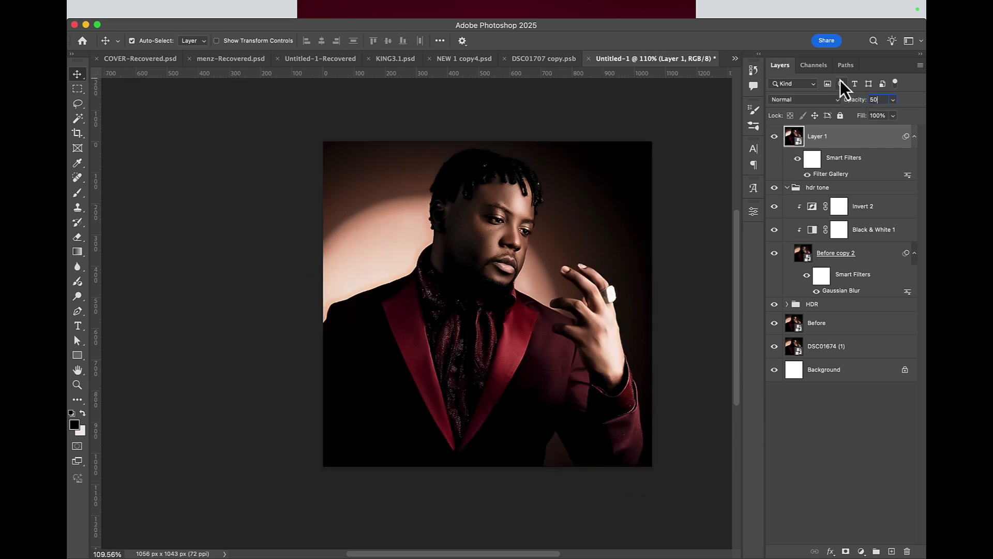
pyautogui.click(775, 136)
pyautogui.click(774, 137)
pyautogui.scroll(-4, 552, 268)
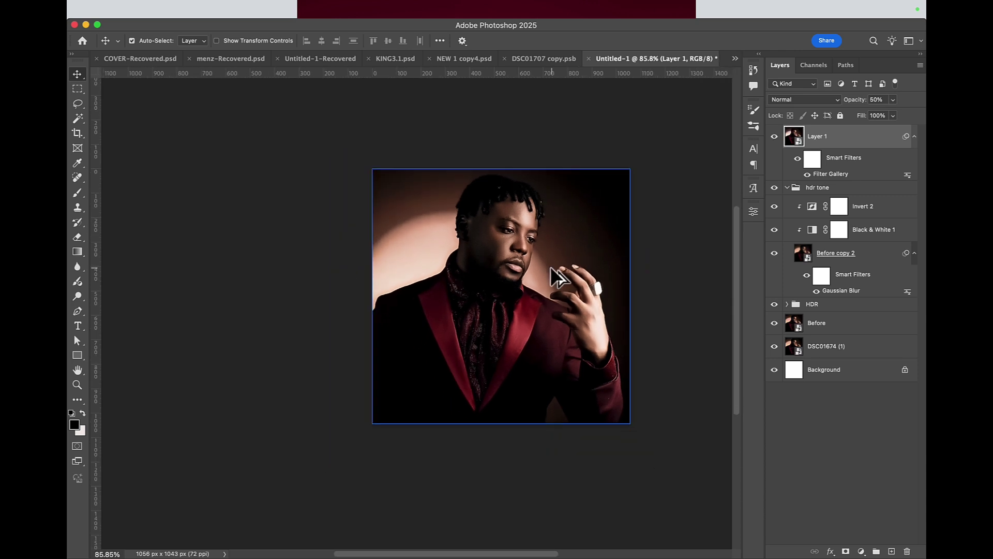
pyautogui.scroll(3, 550, 266)
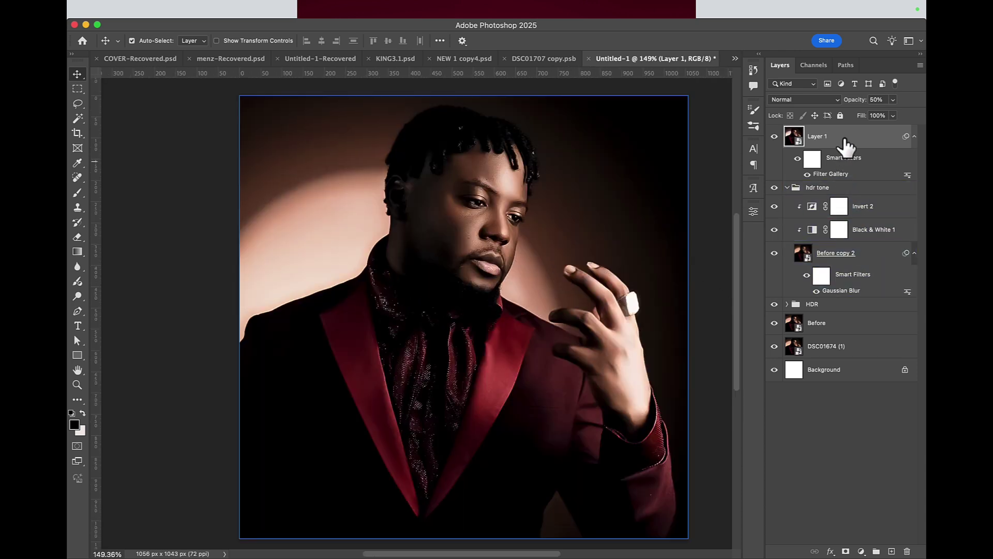